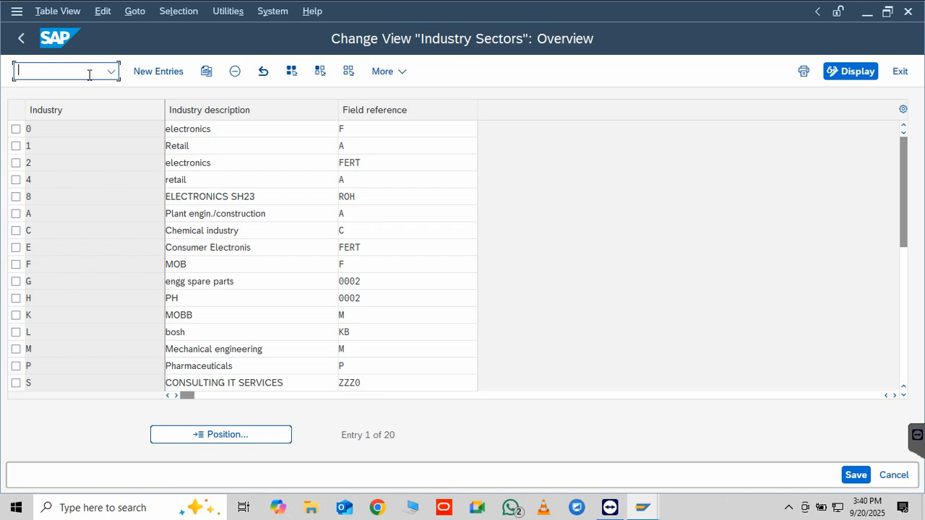
Run transaction /nomsy to open the materials management view on company codes
{"action": "type", "text": "omsy"}
{"action": "key", "text": "Home"}
{"action": "type", "text": "/n"}
{"action": "key", "text": "Return"}
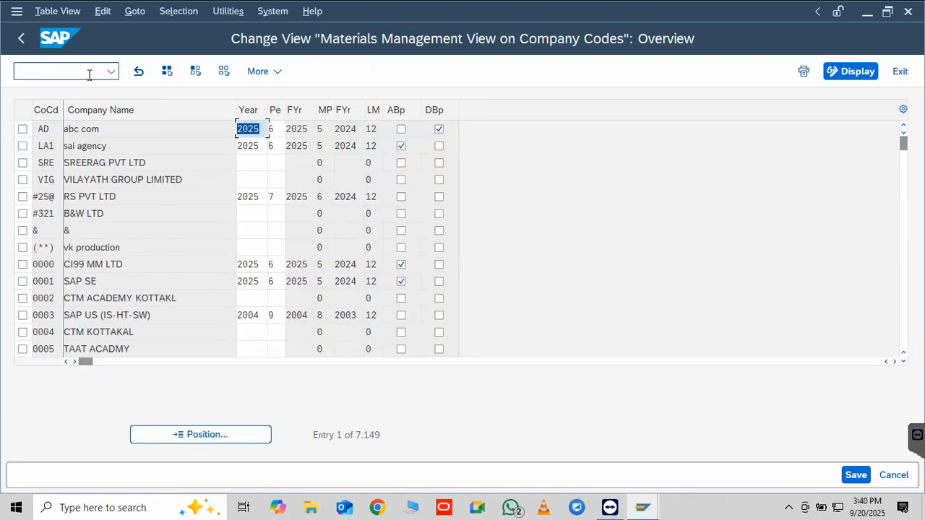
Position the company code list at company code SAI0
{"action": "left_click", "coordinate": [195, 438]}
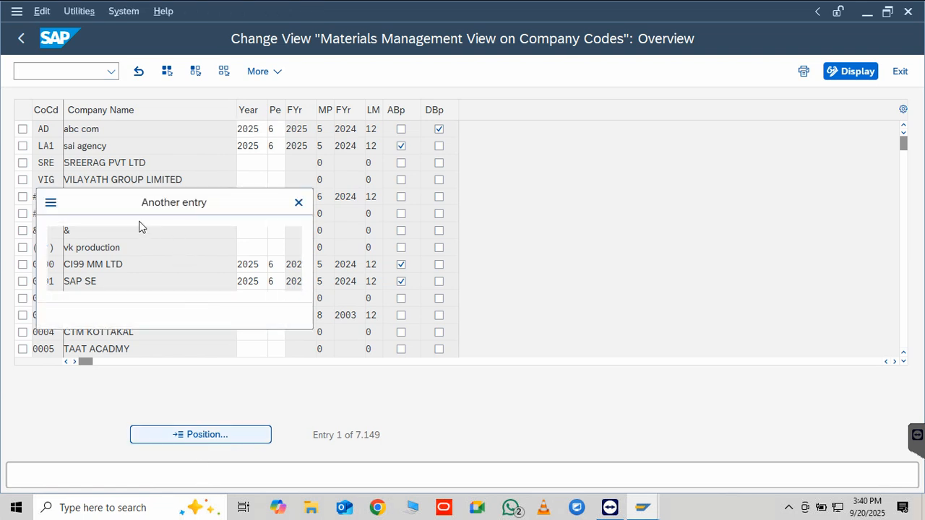
{"action": "type", "text": "sai"}
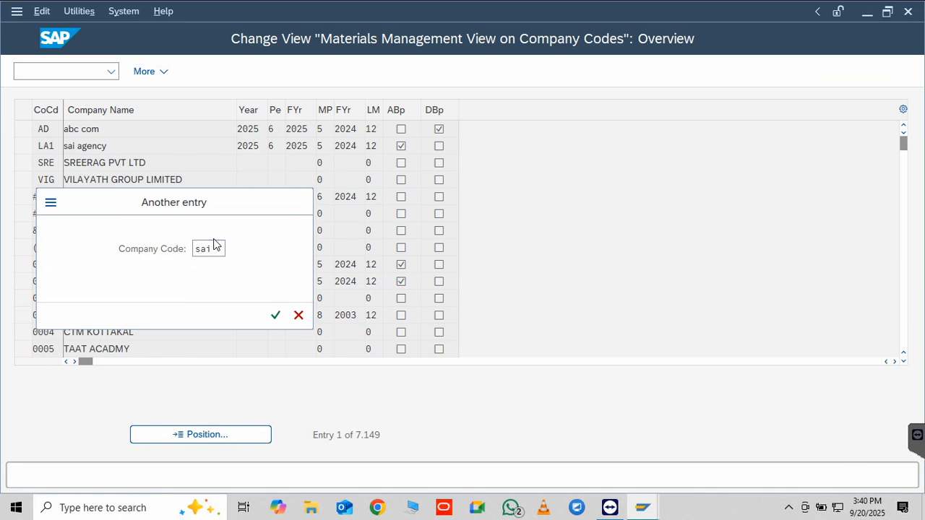
{"action": "key", "text": "Return"}
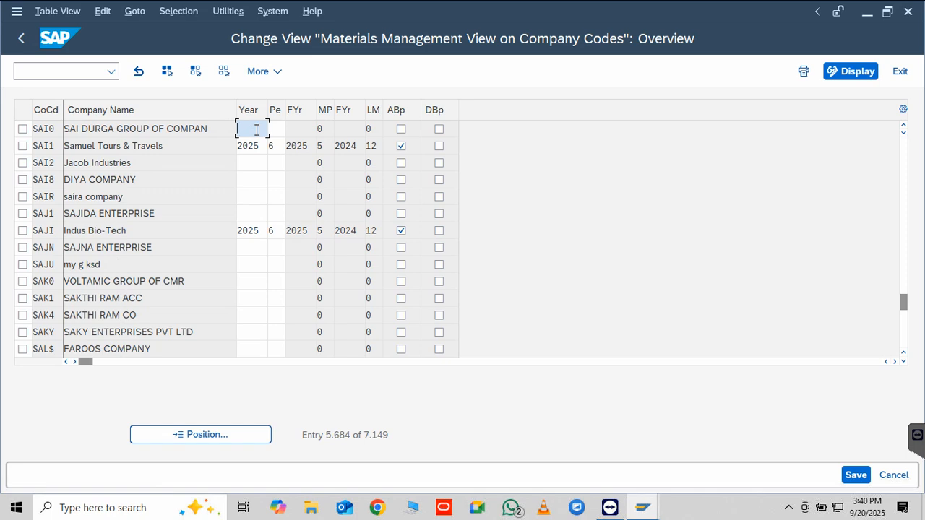
Set the year to 2025 and the period to 6 for company code SAI0
{"action": "type", "text": "2025"}
{"action": "left_click", "coordinate": [283, 127]}
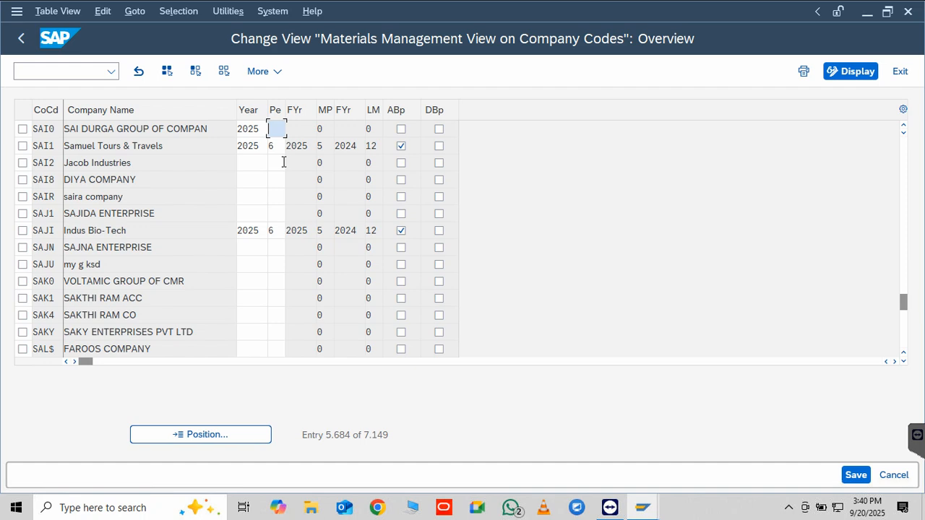
{"action": "type", "text": "6"}
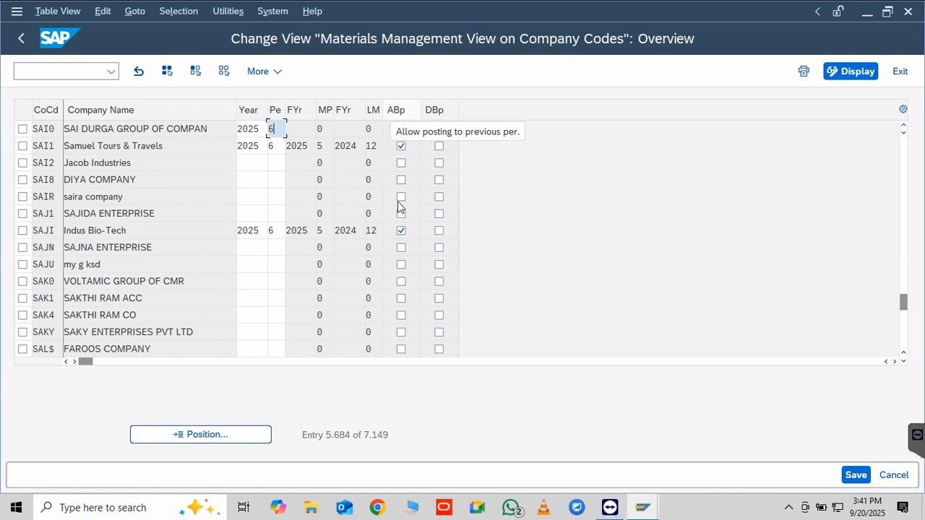
{"action": "left_click", "coordinate": [402, 129]}
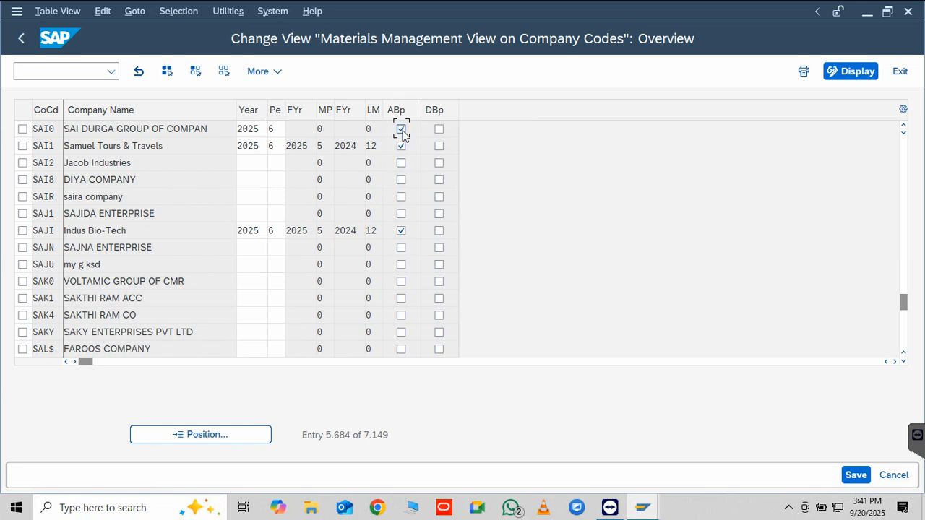
{"action": "left_click", "coordinate": [440, 130]}
{"action": "left_click", "coordinate": [400, 130]}
{"action": "left_click", "coordinate": [440, 129]}
Save the company code period data under customizing request DEVK997000 and leave the view
{"action": "left_click", "coordinate": [854, 475]}
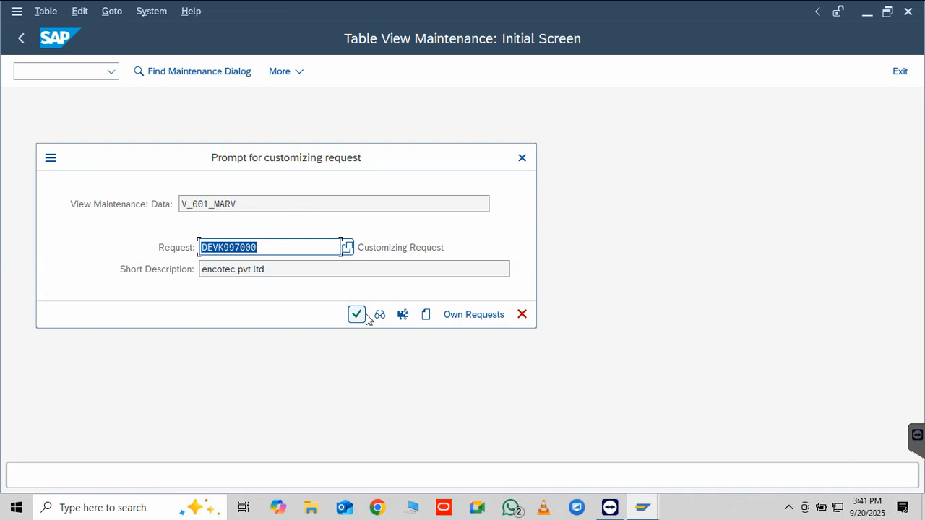
{"action": "left_click", "coordinate": [365, 318]}
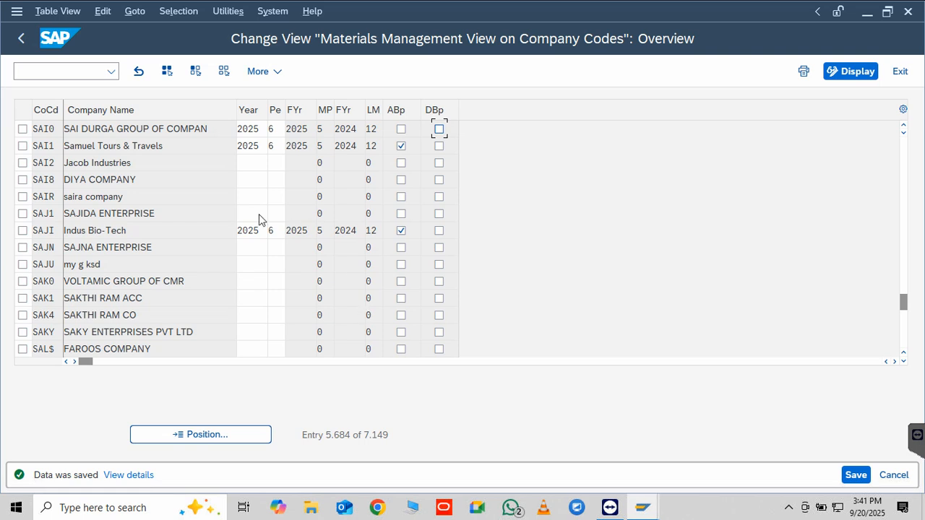
{"action": "left_click", "coordinate": [22, 41]}
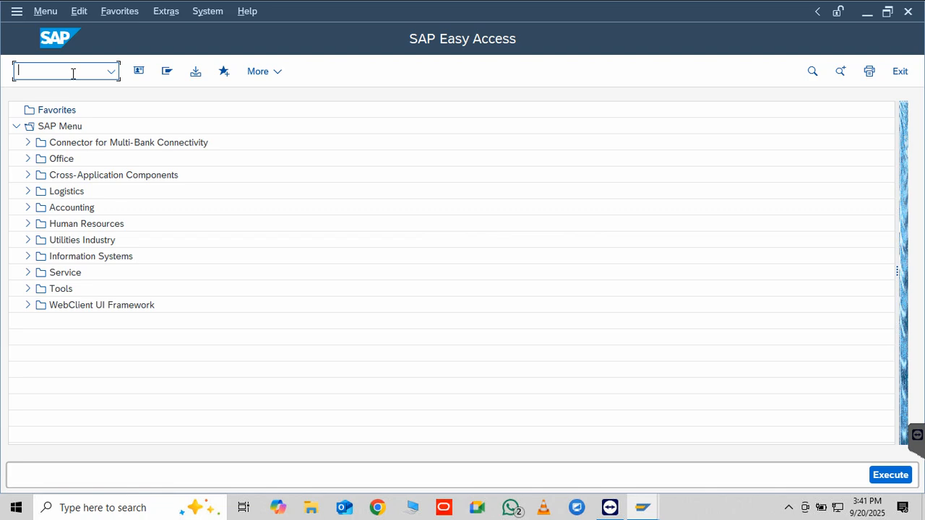
Run transaction spro and display the SAP Reference IMG
{"action": "type", "text": "spro"}
{"action": "key", "text": "Return"}
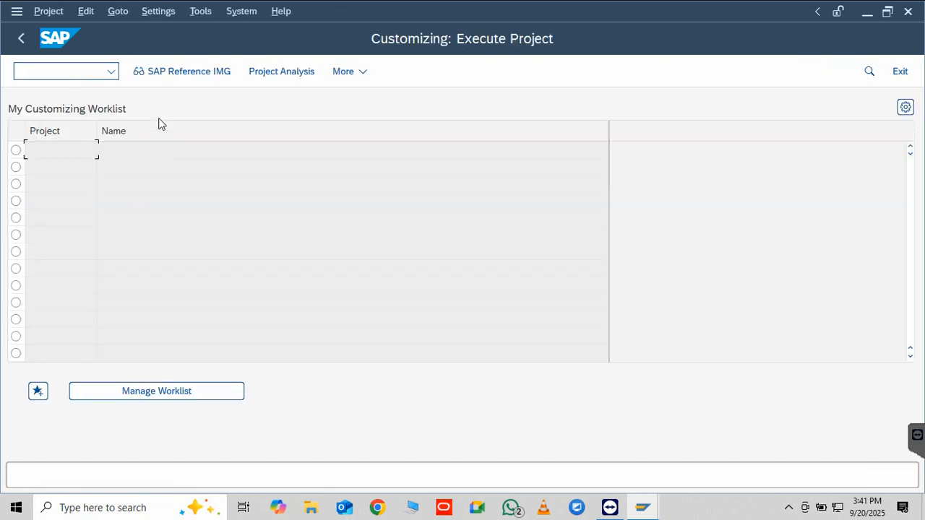
{"action": "left_click", "coordinate": [176, 75]}
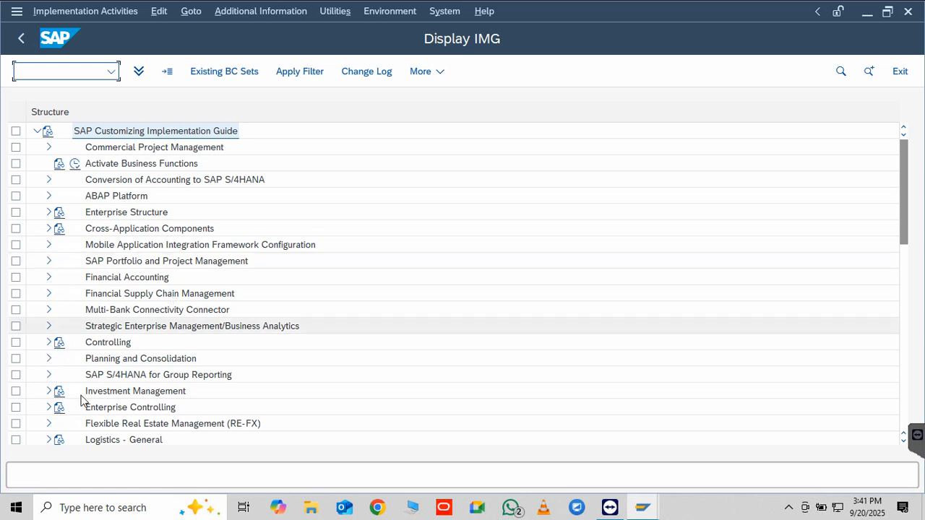
Open the Define MRP Controllers activity in the Master Data node of Material Requirements Planning under Production
{"action": "scroll", "coordinate": [82, 399], "scroll_direction": "down", "scroll_amount": 1}
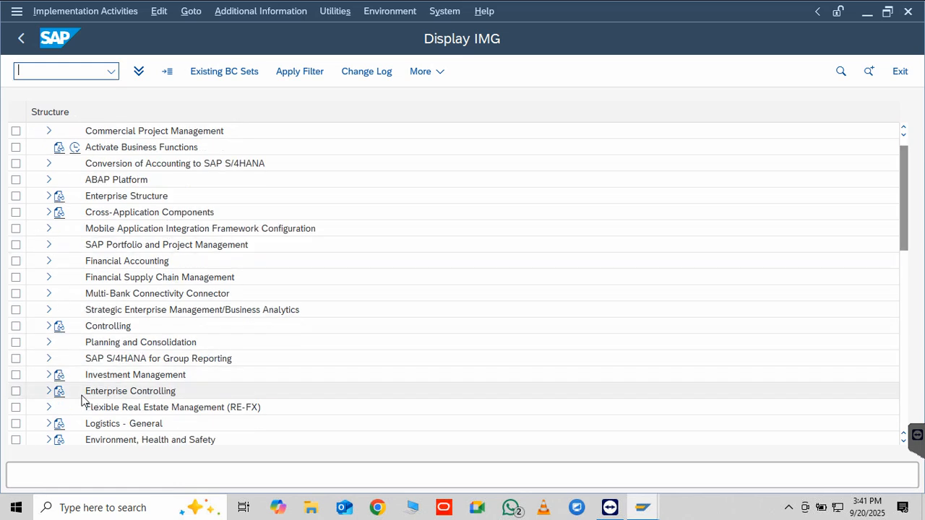
{"action": "scroll", "coordinate": [879, 221], "scroll_direction": "down", "scroll_amount": 10}
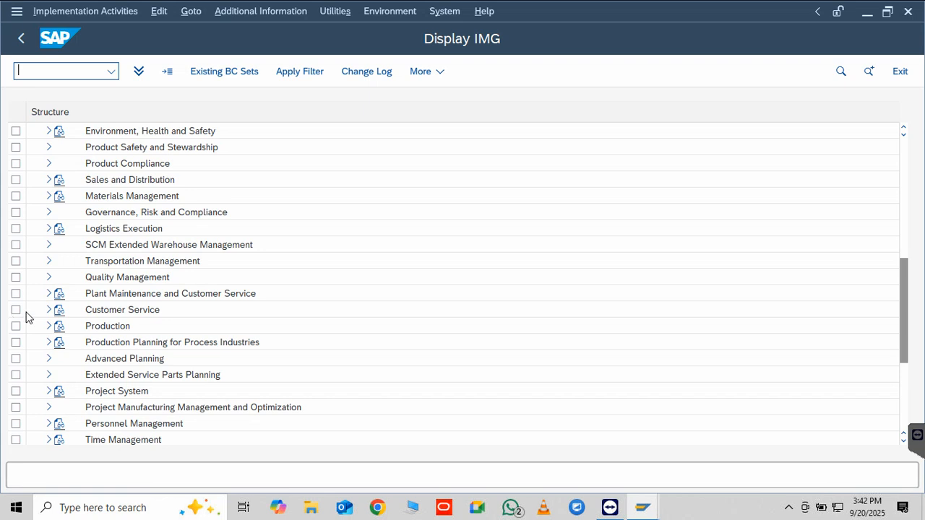
{"action": "left_click", "coordinate": [48, 327]}
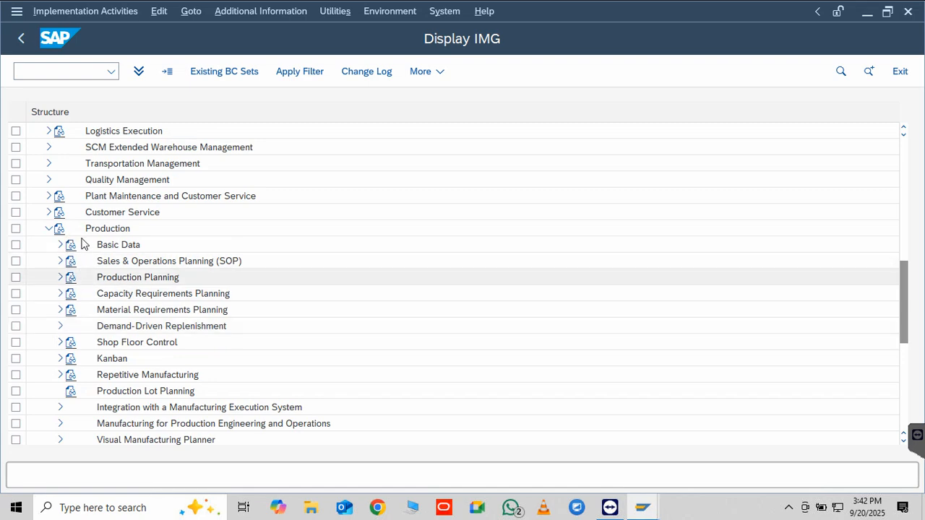
{"action": "left_click", "coordinate": [60, 310]}
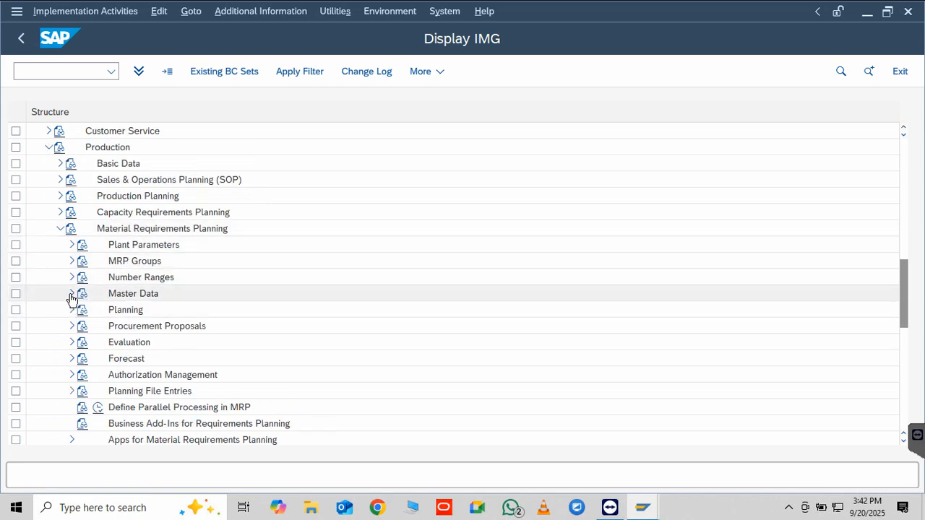
{"action": "left_click", "coordinate": [71, 293]}
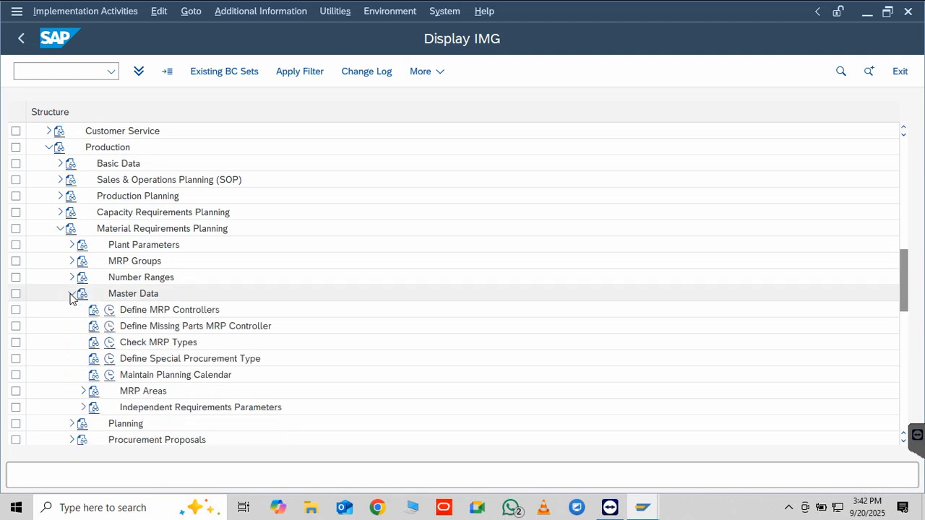
{"action": "left_click", "coordinate": [109, 310]}
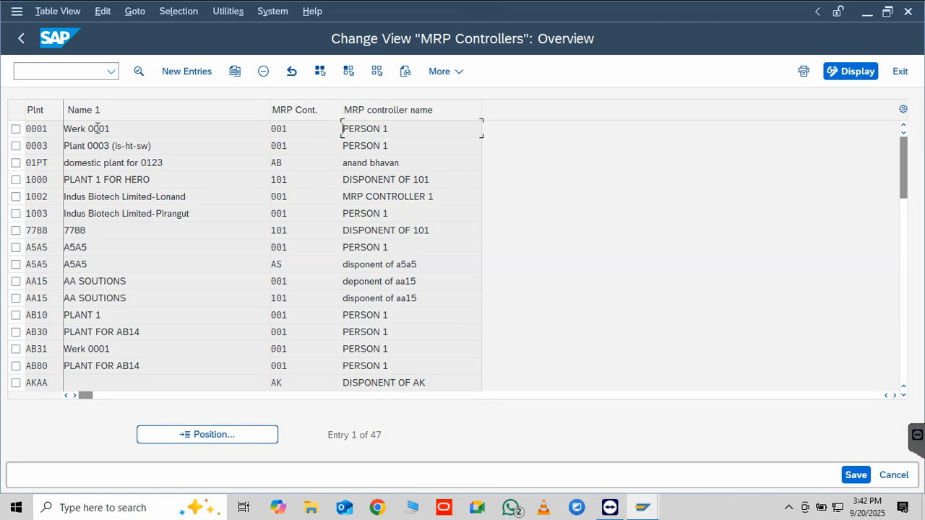
Start a new MRP controller entry for plant sap1
{"action": "left_click", "coordinate": [185, 73]}
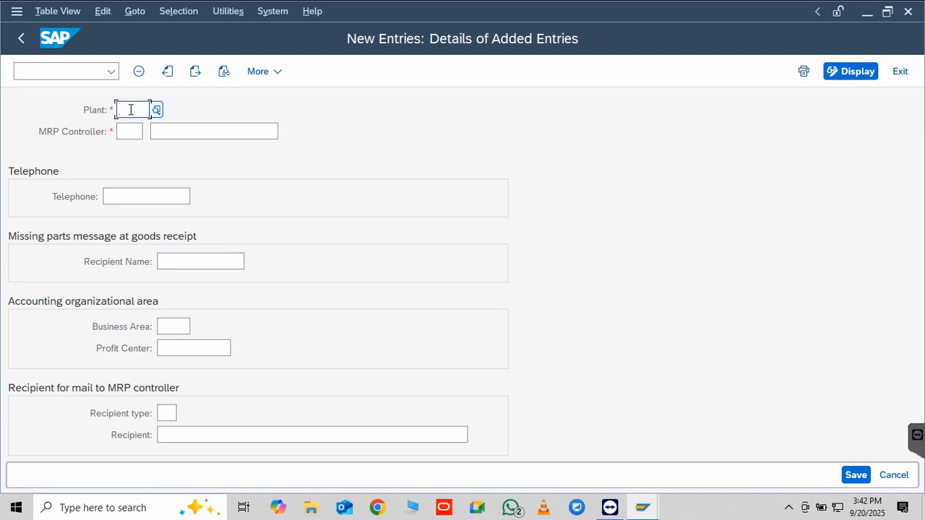
{"action": "type", "text": "sa"}
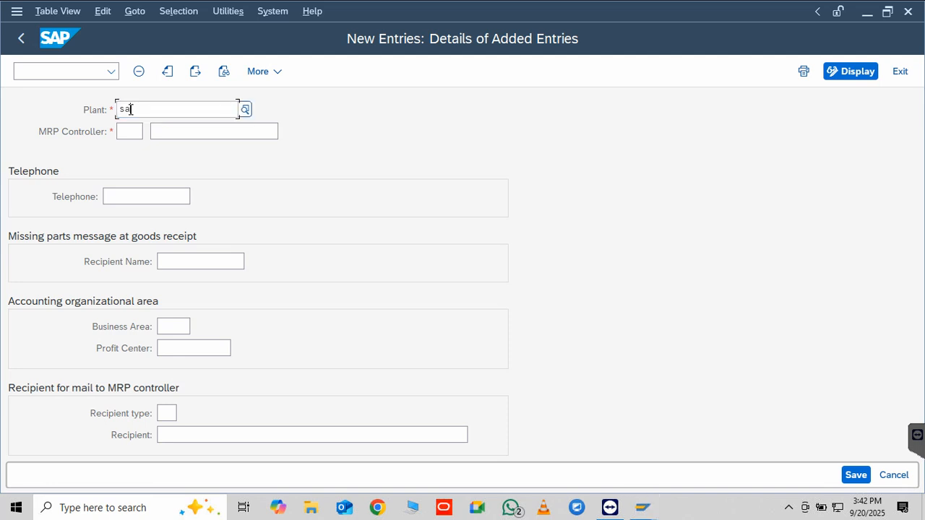
{"action": "type", "text": "p1"}
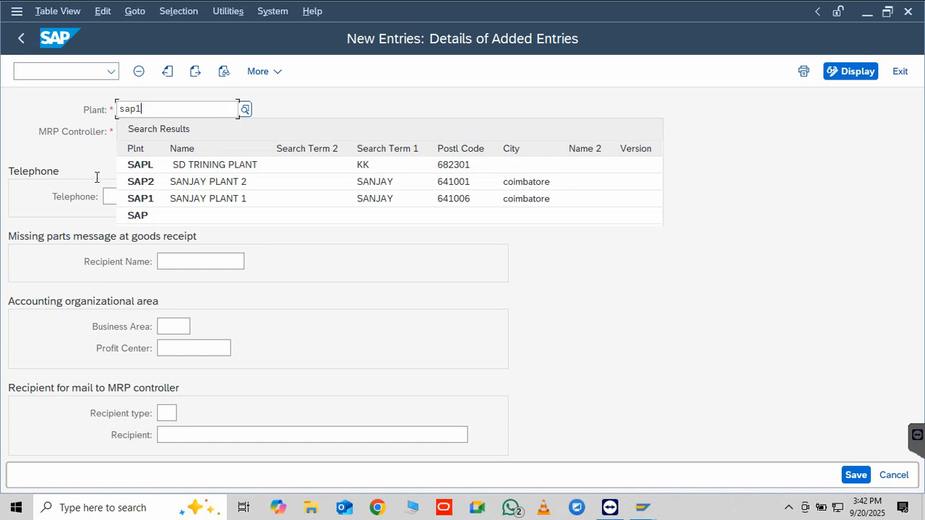
{"action": "left_click", "coordinate": [110, 143]}
Enter MRP controller code as with the name "disponent of as"
{"action": "left_click", "coordinate": [127, 131]}
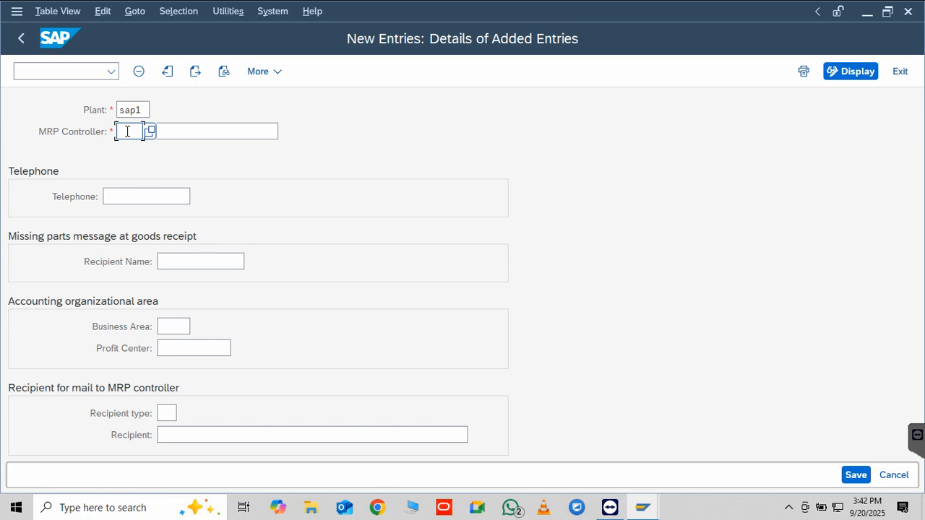
{"action": "type", "text": "as"}
{"action": "left_click", "coordinate": [181, 132]}
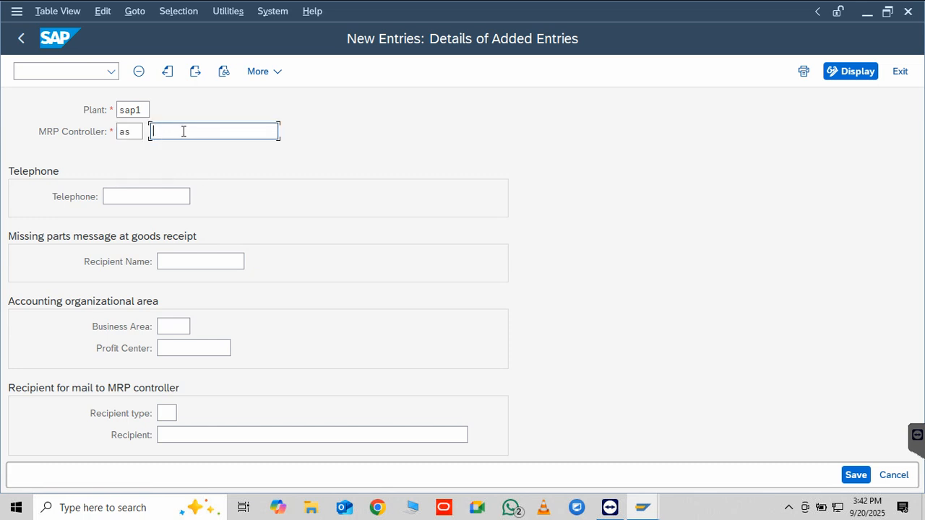
{"action": "type", "text": "dispo"}
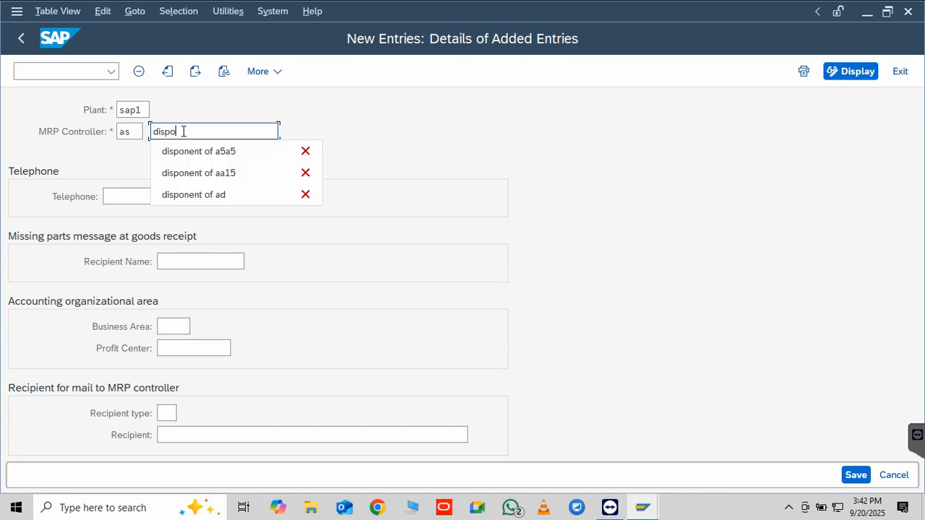
{"action": "type", "text": "nebt"}
{"action": "key", "text": "BackSpace"}
{"action": "key", "text": "BackSpace"}
{"action": "left_click", "coordinate": [202, 153]}
{"action": "key", "text": "BackSpace"}
{"action": "key", "text": "BackSpace"}
{"action": "key", "text": "BackSpace"}
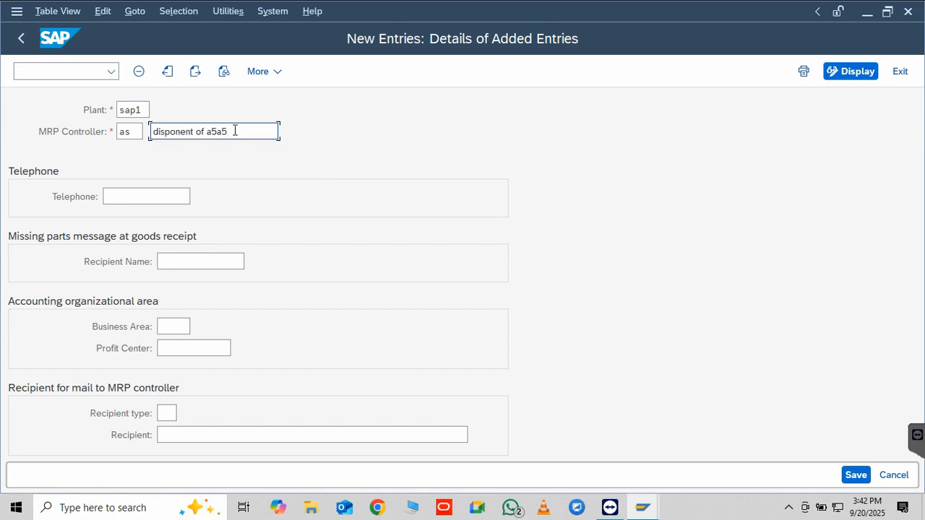
{"action": "type", "text": "s"}
Examine the optional fields of the MRP controller entry, including the available business areas and recipient types
{"action": "left_click", "coordinate": [181, 260]}
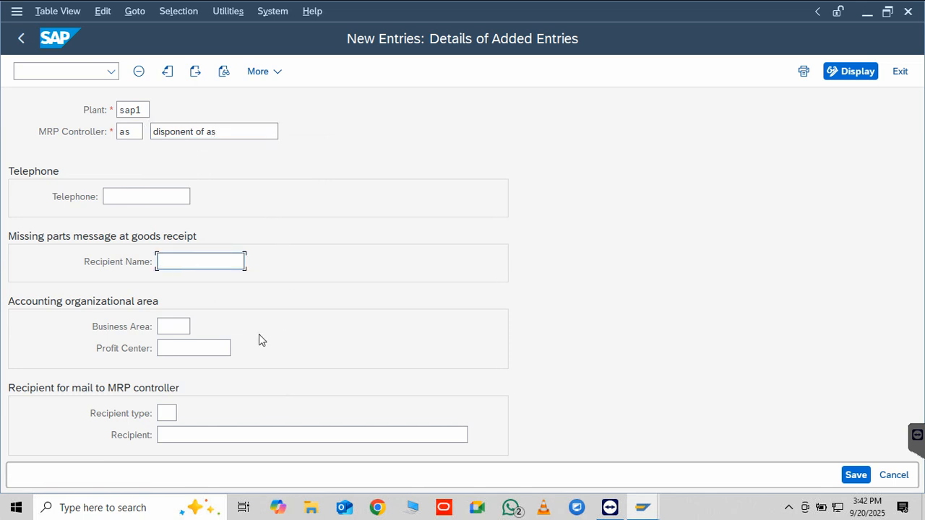
{"action": "left_click", "coordinate": [178, 326]}
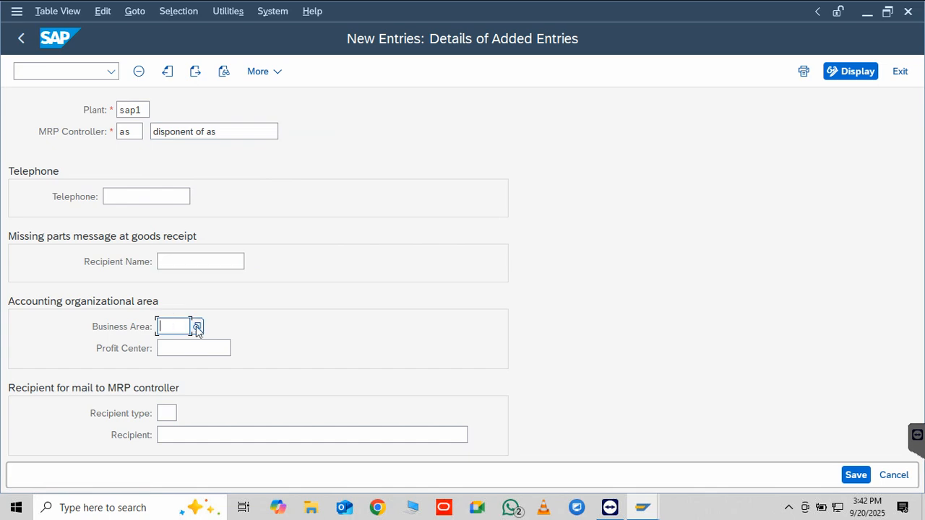
{"action": "left_click", "coordinate": [197, 326]}
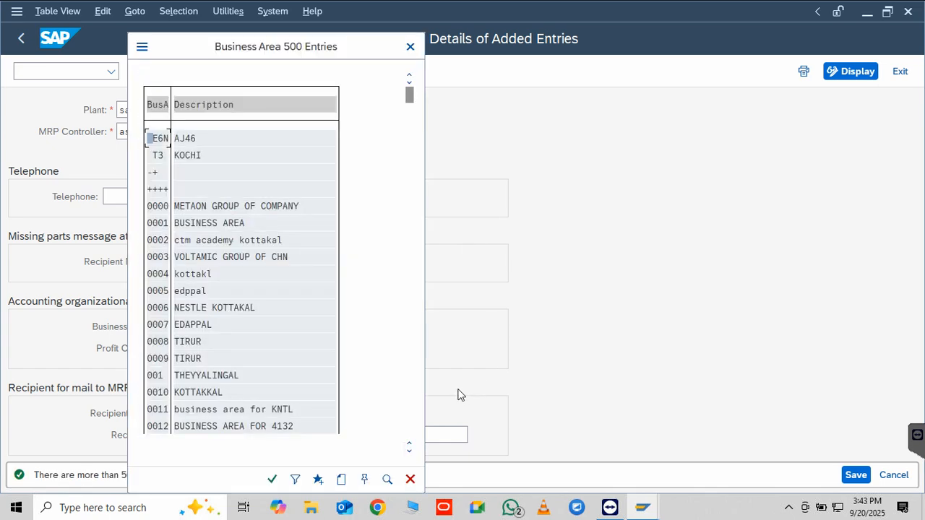
{"action": "left_click", "coordinate": [411, 46]}
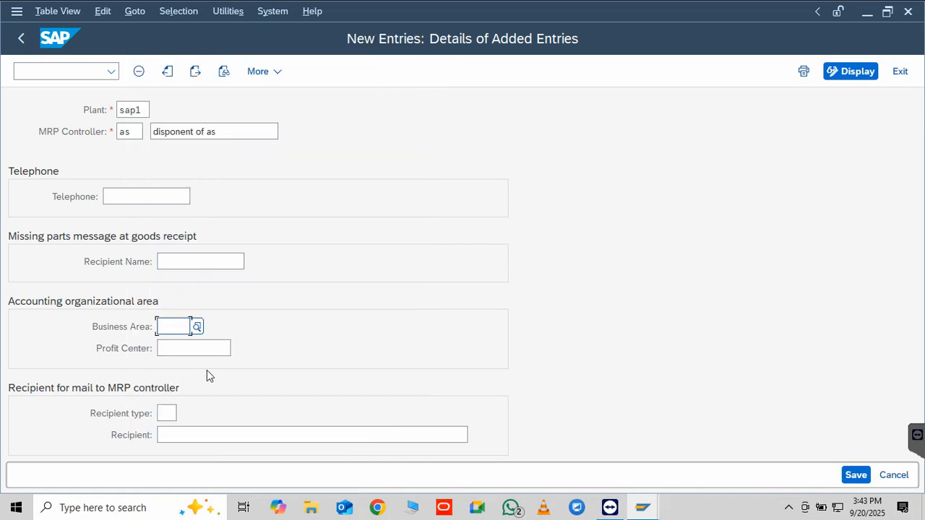
{"action": "left_click", "coordinate": [207, 348]}
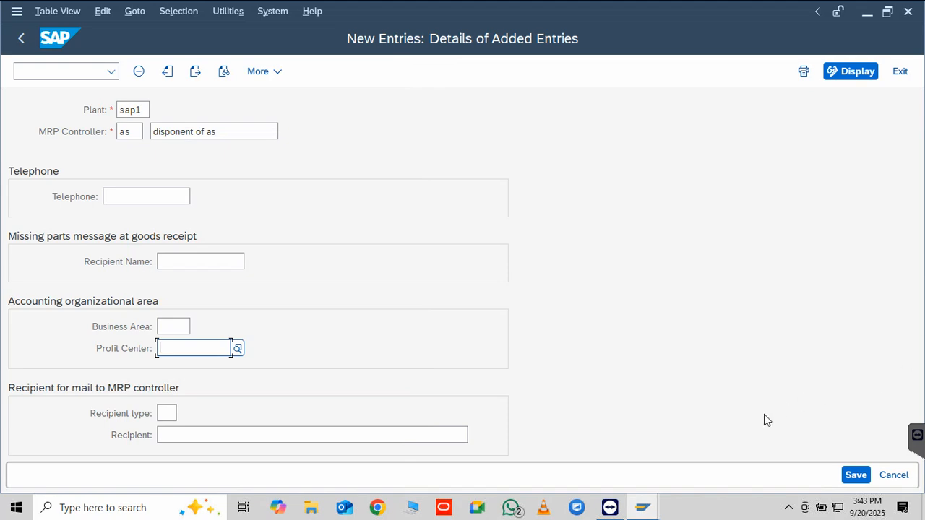
{"action": "left_click", "coordinate": [167, 413]}
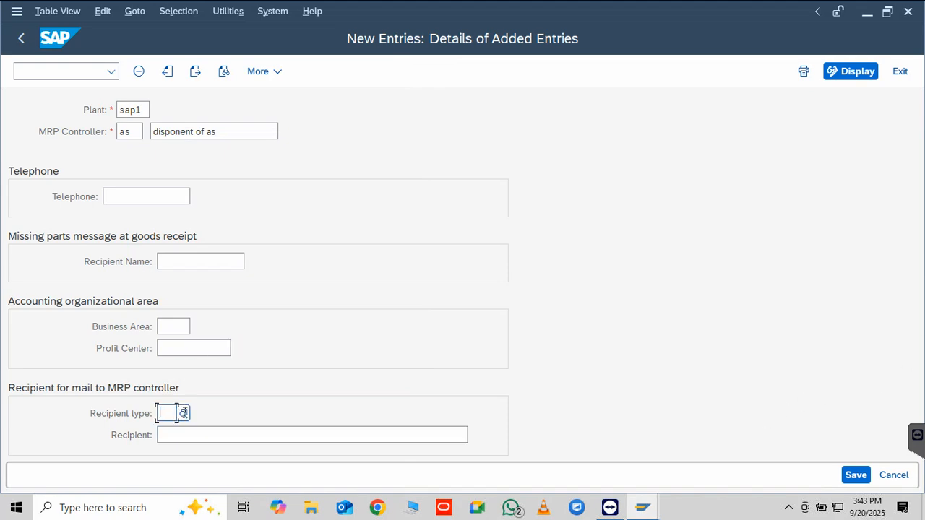
{"action": "left_click", "coordinate": [183, 414]}
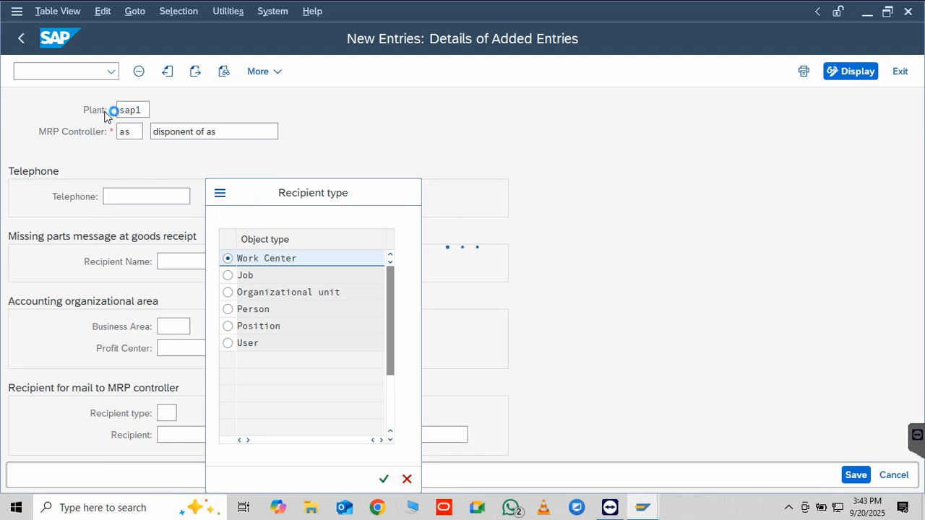
Save the new MRP controller entry under customizing request DEVK997000
{"action": "left_click", "coordinate": [856, 475]}
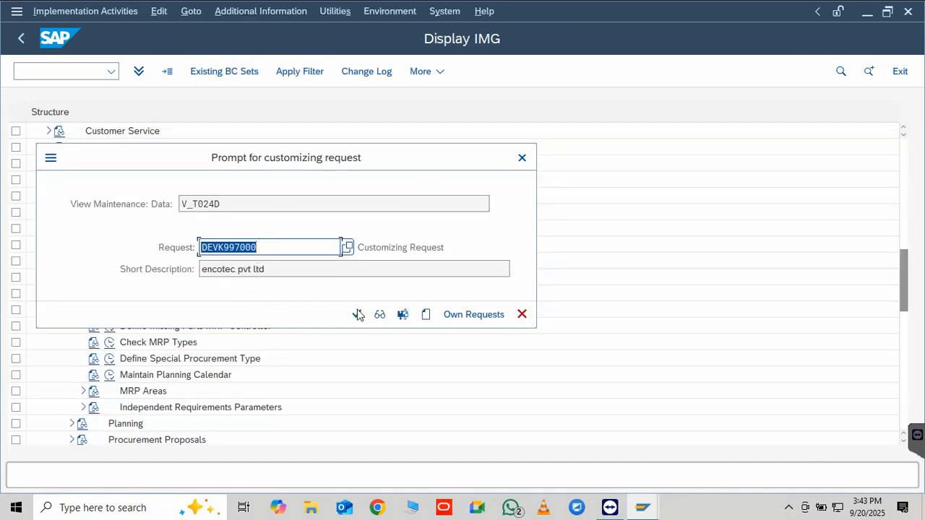
{"action": "left_click", "coordinate": [358, 315]}
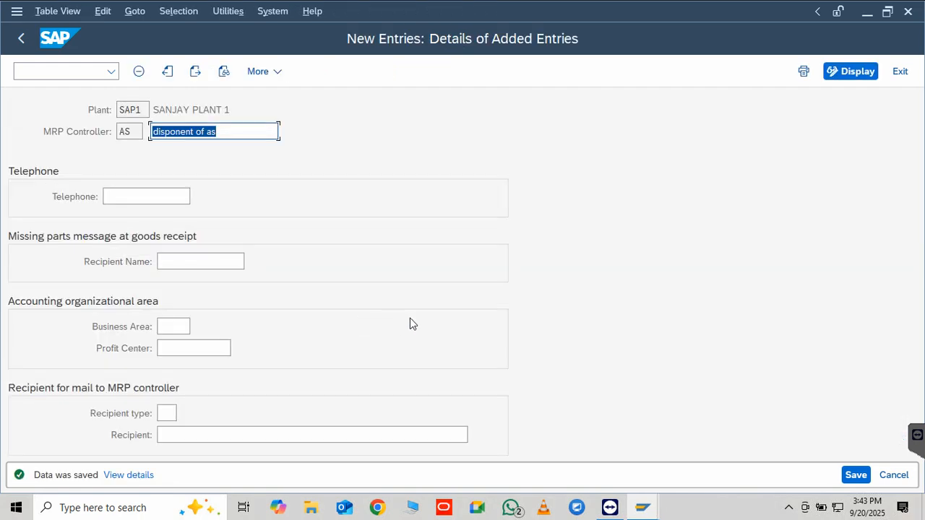
Leave the MRP controller customizing, return to the SAP Easy Access screen and open the Create Material transaction
{"action": "left_click", "coordinate": [20, 40]}
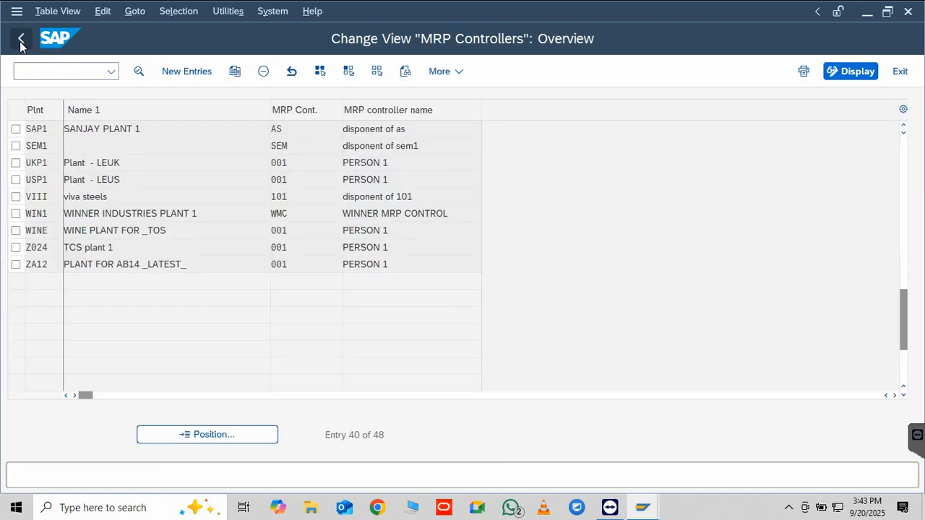
{"action": "left_click", "coordinate": [21, 40]}
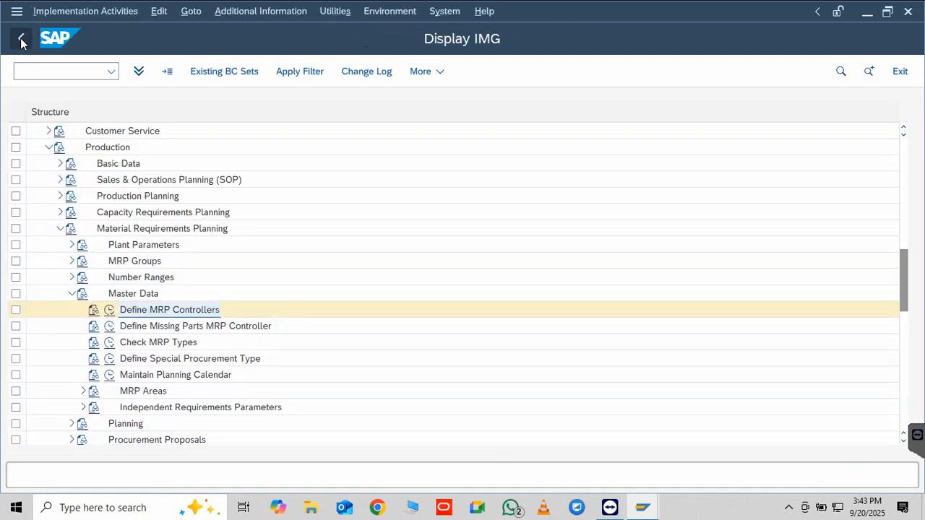
{"action": "left_click", "coordinate": [20, 40]}
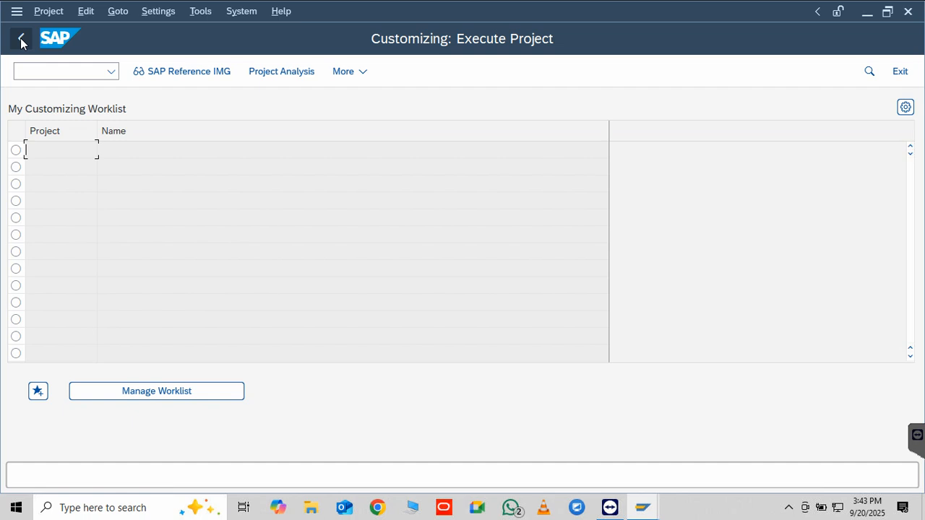
{"action": "left_click", "coordinate": [21, 40]}
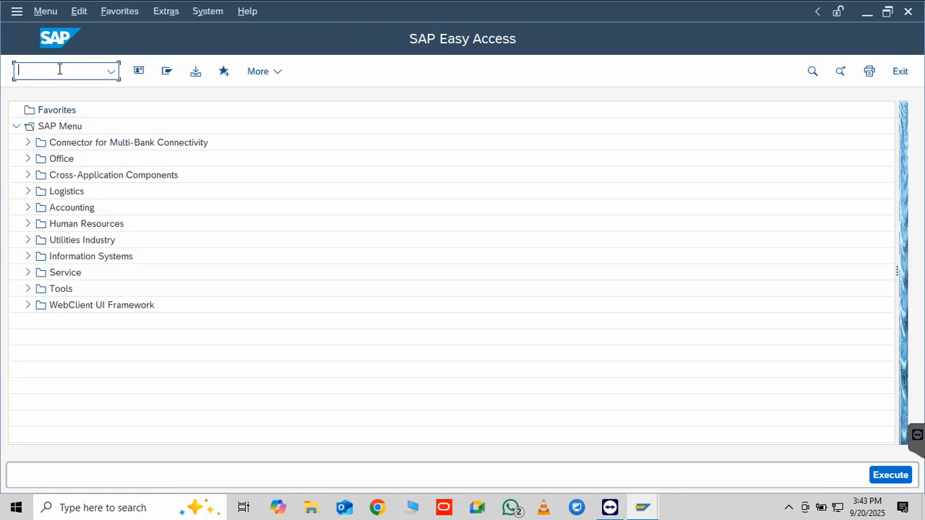
{"action": "type", "text": "mm01"}
{"action": "key", "text": "Return"}
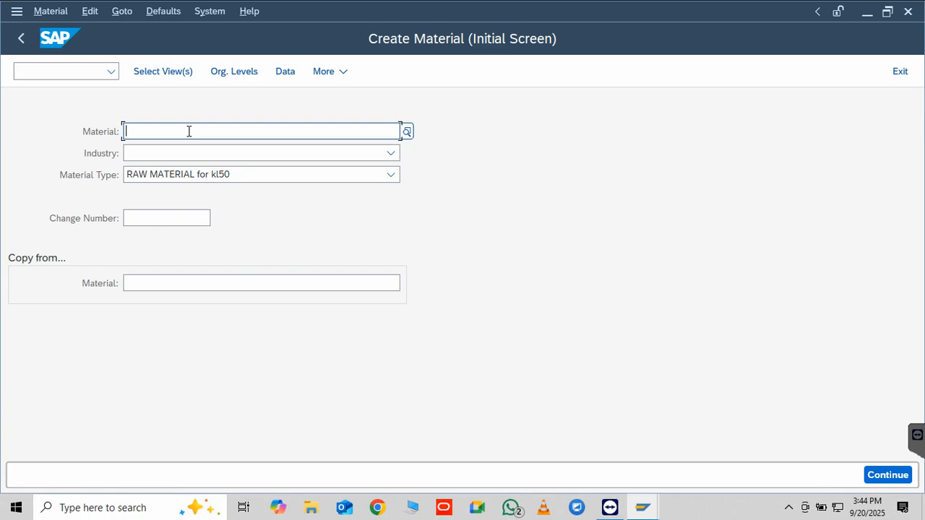
Enter material watch with industry electronics on the initial screen and proceed to the view selection
{"action": "type", "text": "watch"}
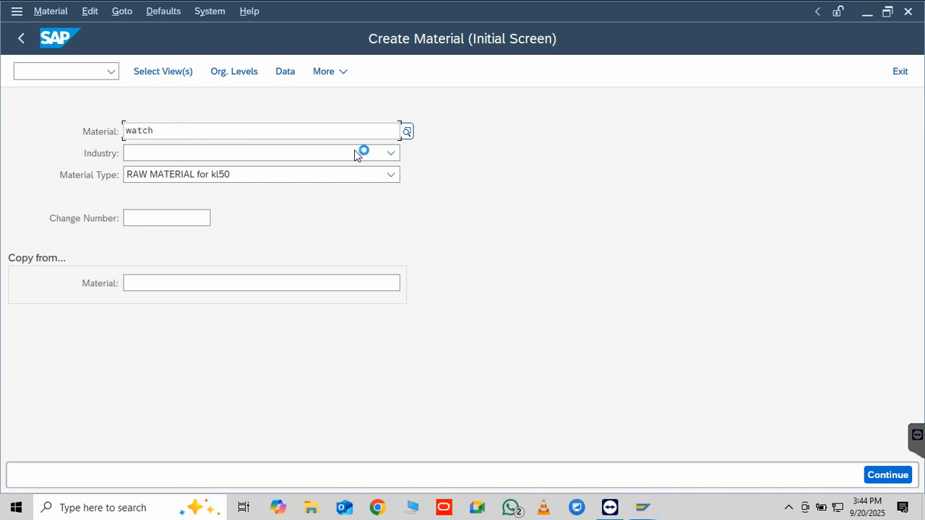
{"action": "left_click", "coordinate": [394, 156]}
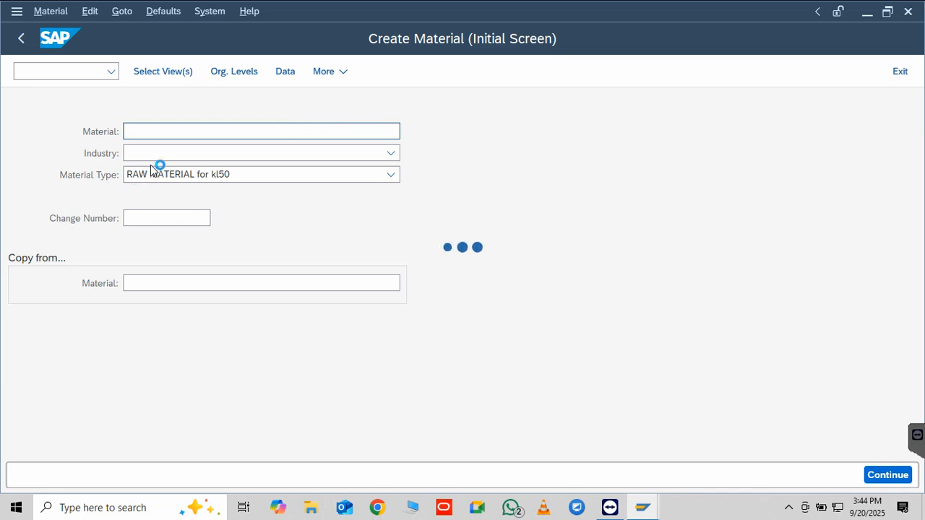
{"action": "type", "text": "watch"}
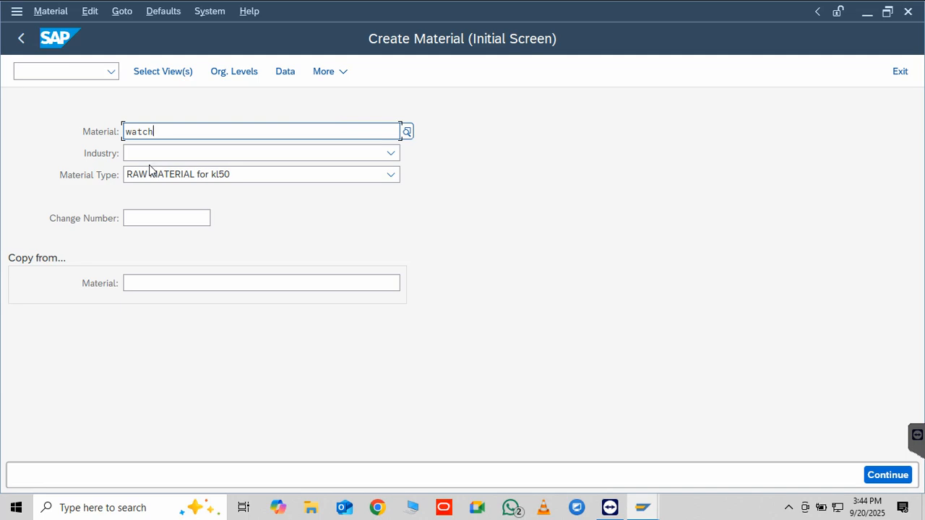
{"action": "left_click", "coordinate": [391, 153]}
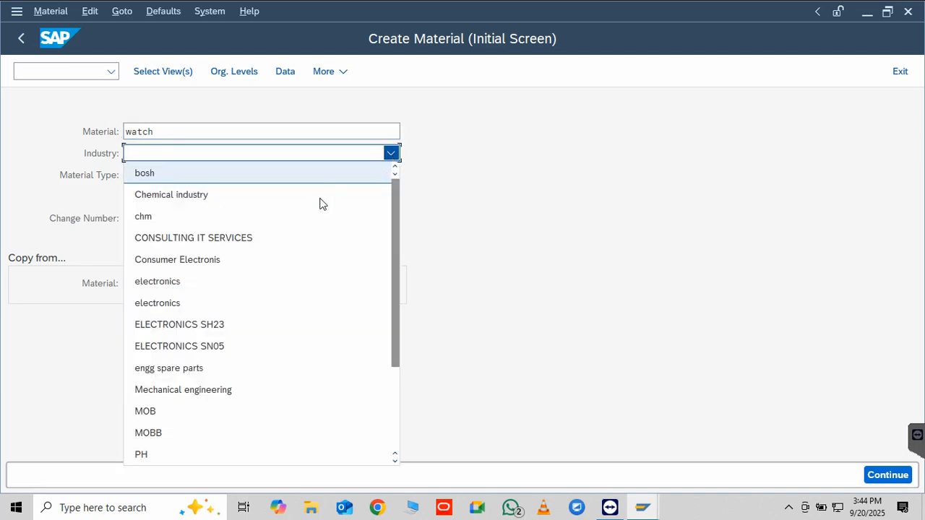
{"action": "left_click", "coordinate": [190, 282]}
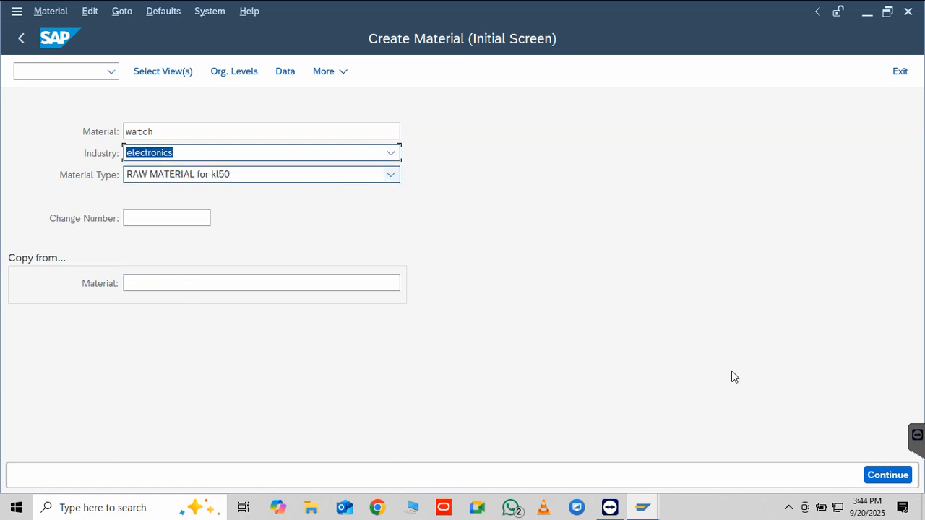
{"action": "left_click", "coordinate": [886, 479]}
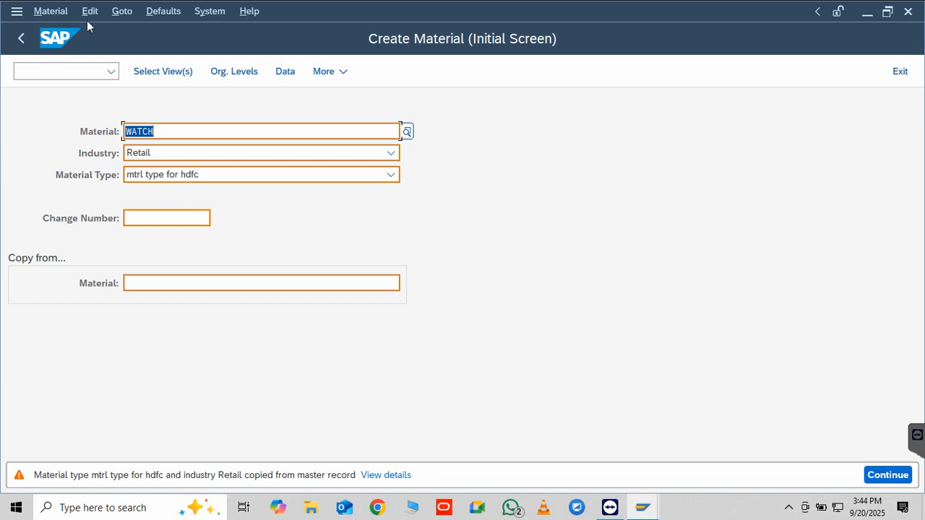
{"action": "key", "text": "Return"}
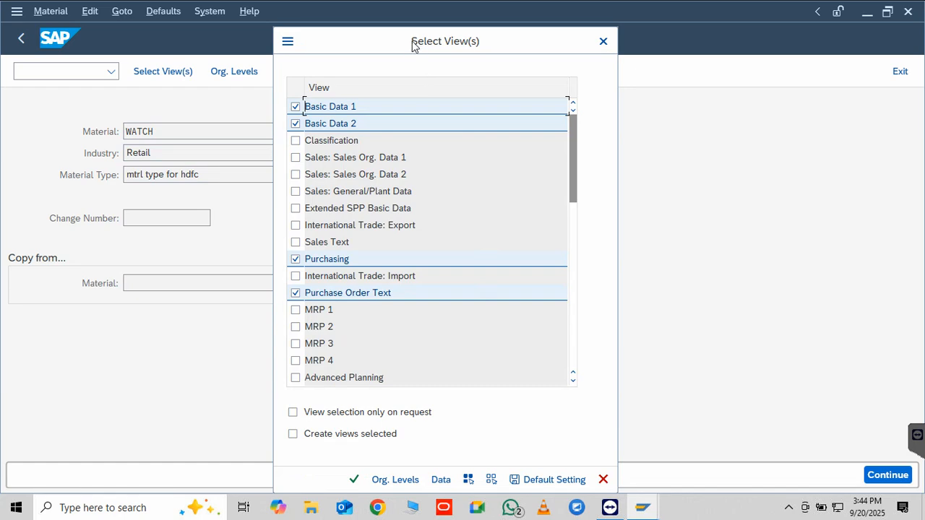
Add the Sales Org. Data 1 and 2, International Trade: Export, MRP 1 and MRP 2 views, enable Create views selected, and confirm
{"action": "left_click_drag", "start_coordinate": [412, 41], "coordinate": [130, 77]}
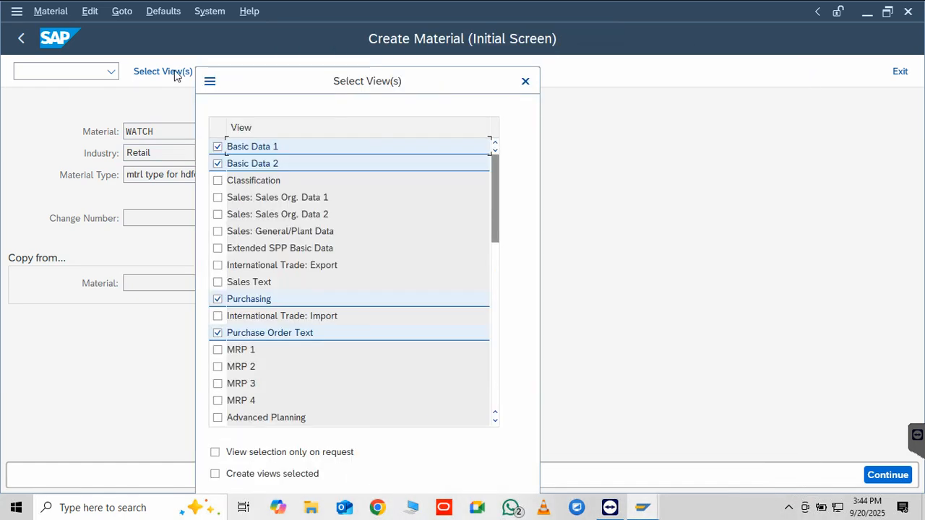
{"action": "left_click_drag", "start_coordinate": [242, 81], "coordinate": [397, 93]}
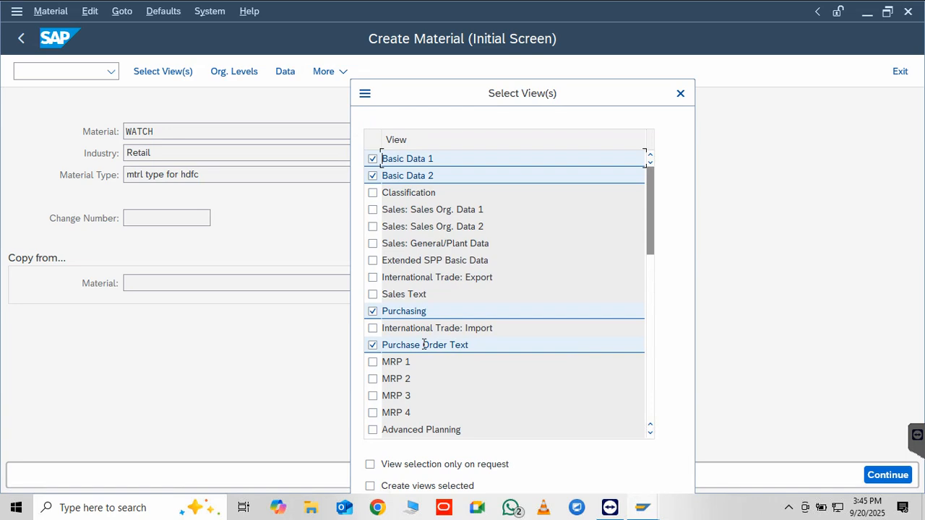
{"action": "left_click", "coordinate": [372, 210]}
{"action": "left_click", "coordinate": [372, 226]}
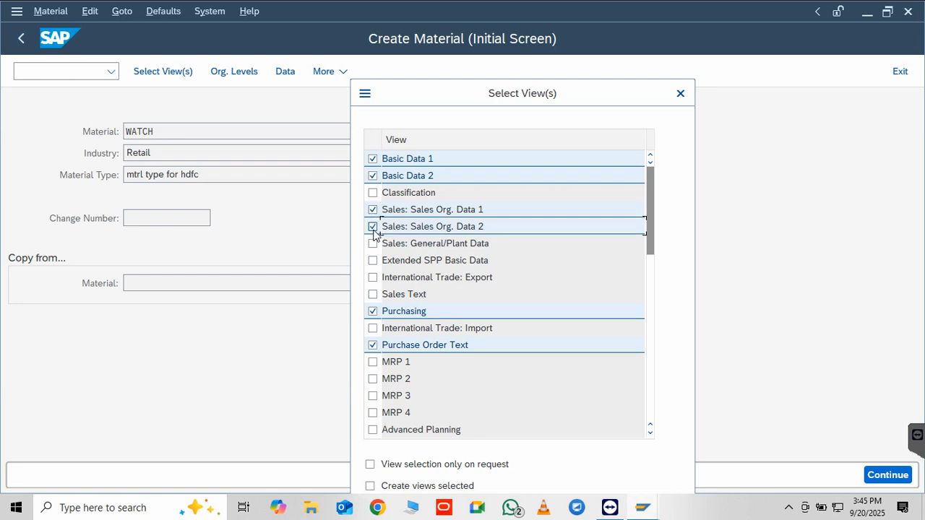
{"action": "left_click", "coordinate": [372, 278]}
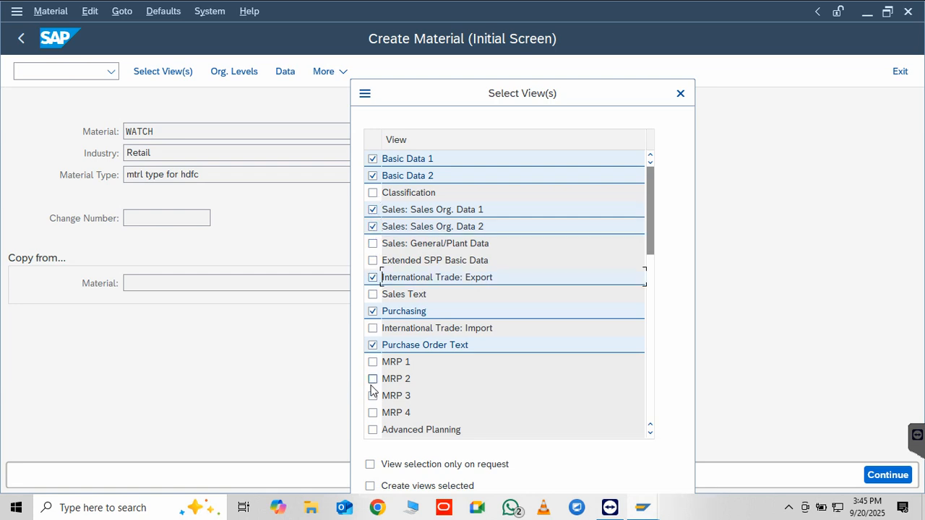
{"action": "left_click", "coordinate": [372, 380]}
{"action": "left_click", "coordinate": [373, 362]}
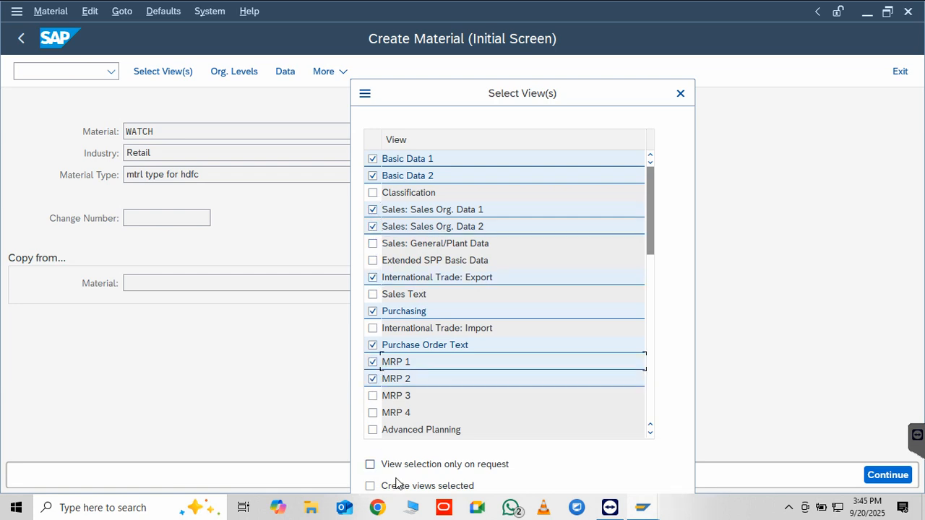
{"action": "left_click_drag", "start_coordinate": [473, 84], "coordinate": [481, 70]}
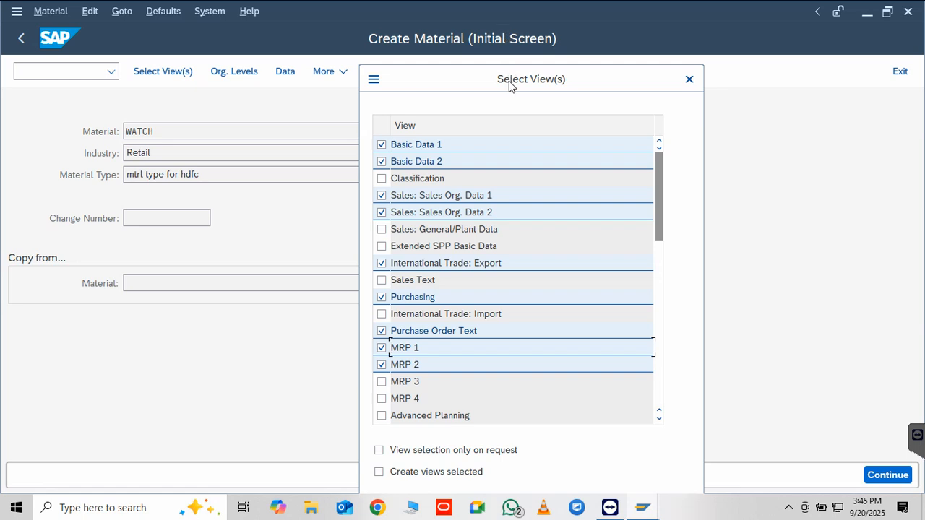
{"action": "left_click_drag", "start_coordinate": [522, 45], "coordinate": [529, 21]}
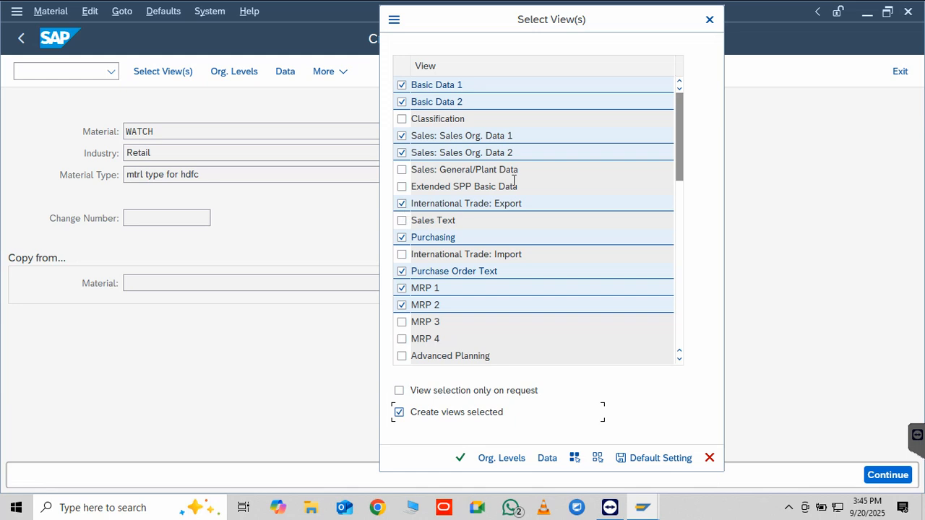
{"action": "left_click", "coordinate": [459, 459]}
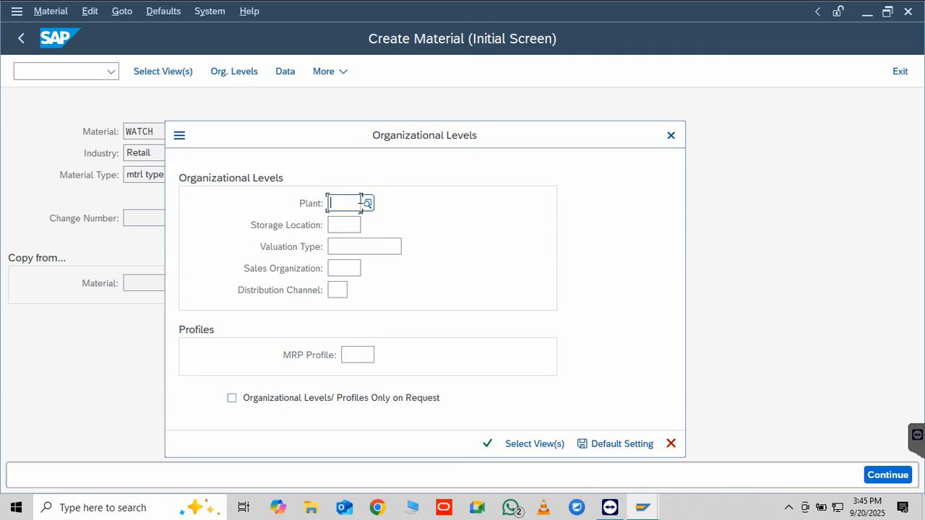
Enter plant sap as the organizational level and proceed to the material's data views
{"action": "type", "text": "sap 1"}
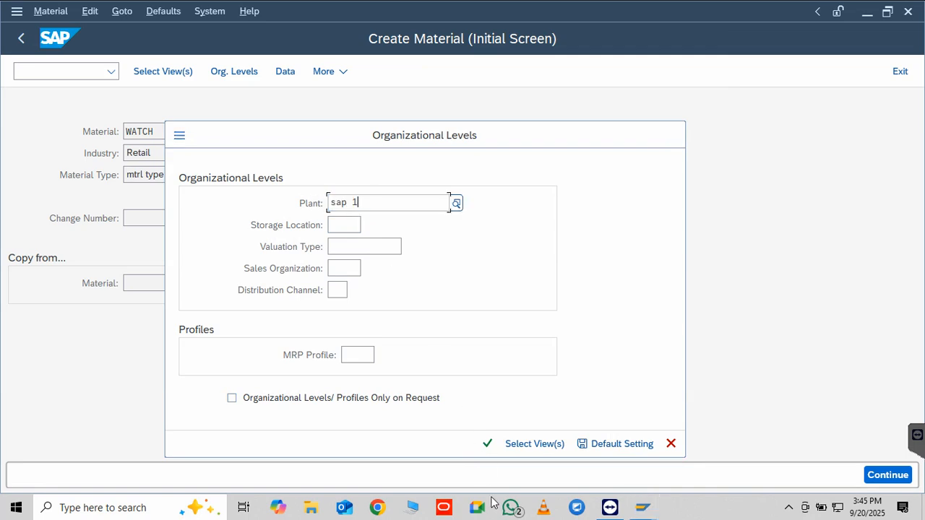
{"action": "left_click", "coordinate": [487, 443]}
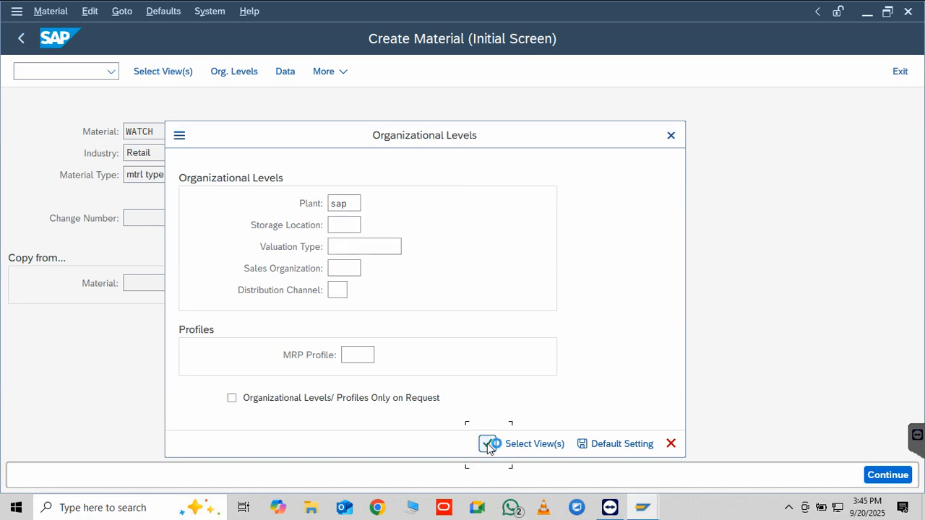
{"action": "left_click", "coordinate": [487, 444]}
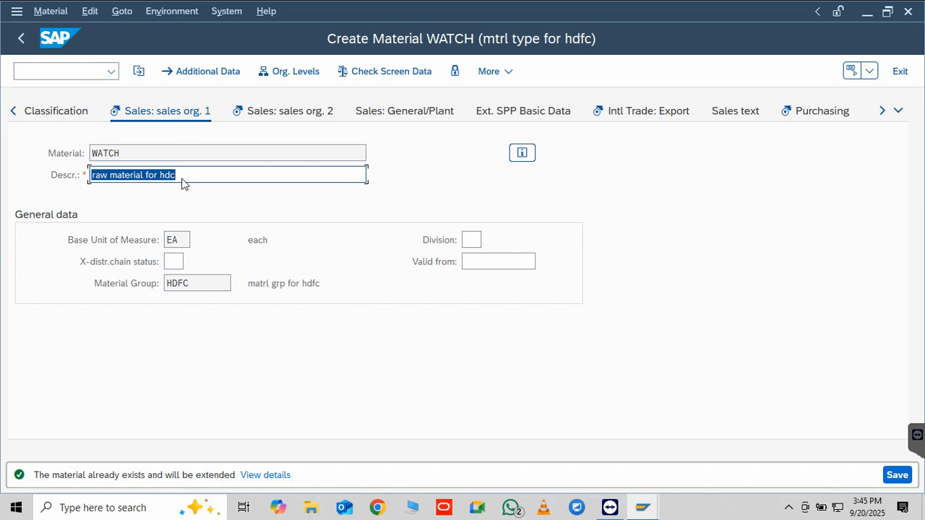
Examine the general data fields in the Sales: sales org. 1 view, including division and validity date, and open sales org. 2
{"action": "left_click", "coordinate": [176, 244]}
{"action": "left_click", "coordinate": [174, 260]}
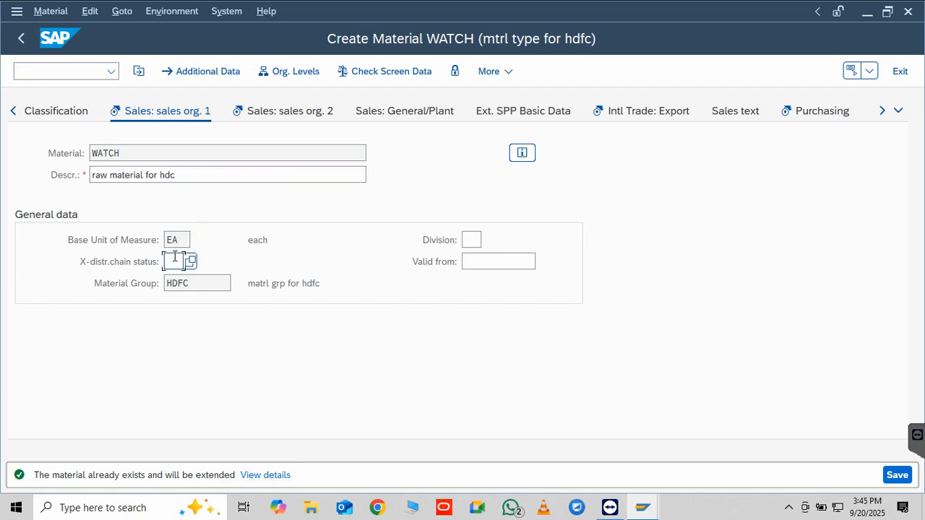
{"action": "left_click", "coordinate": [471, 239]}
{"action": "left_click", "coordinate": [478, 262]}
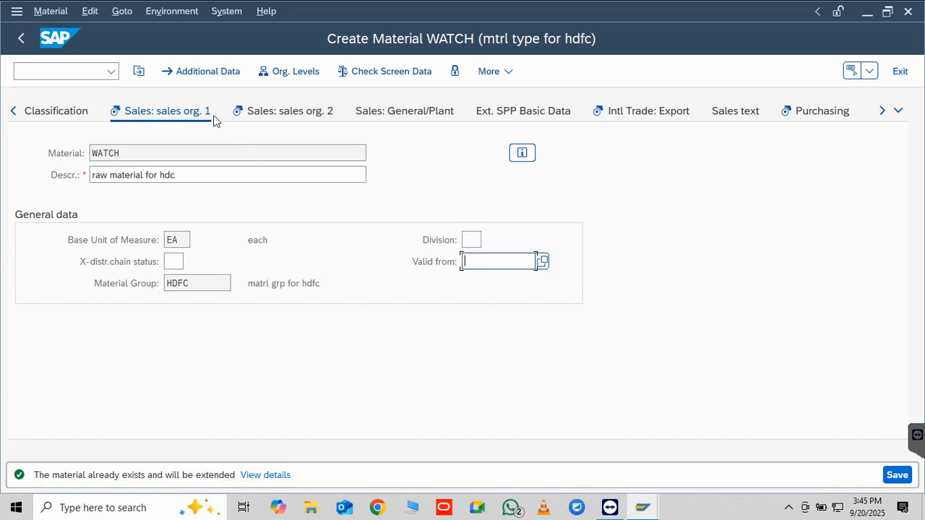
{"action": "left_click", "coordinate": [266, 114]}
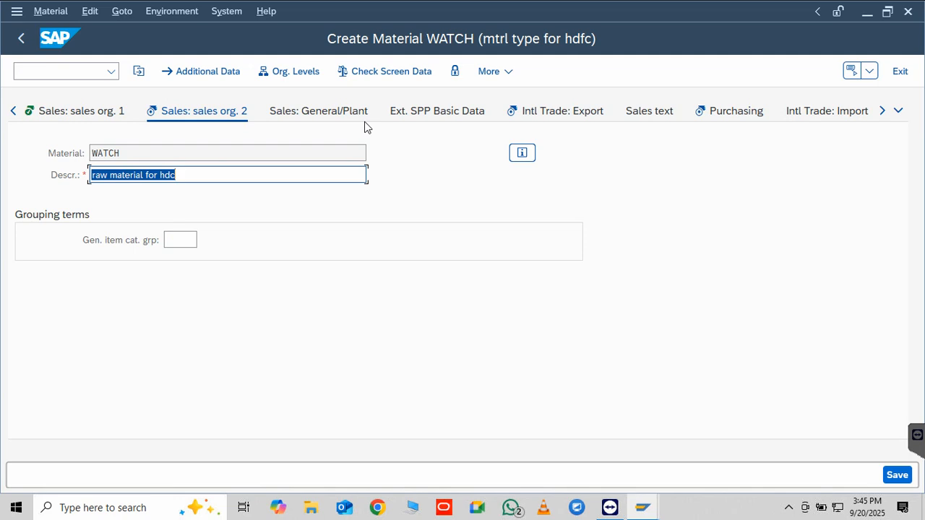
Try to open the Basic data 1 and Basic data 2 views of material WATCH
{"action": "left_click", "coordinate": [14, 112]}
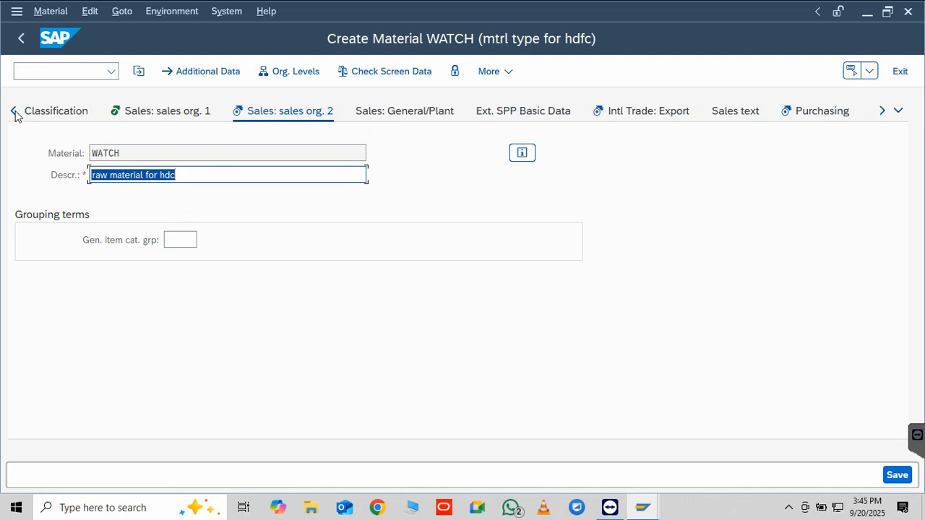
{"action": "left_click", "coordinate": [14, 112]}
{"action": "left_click", "coordinate": [14, 112]}
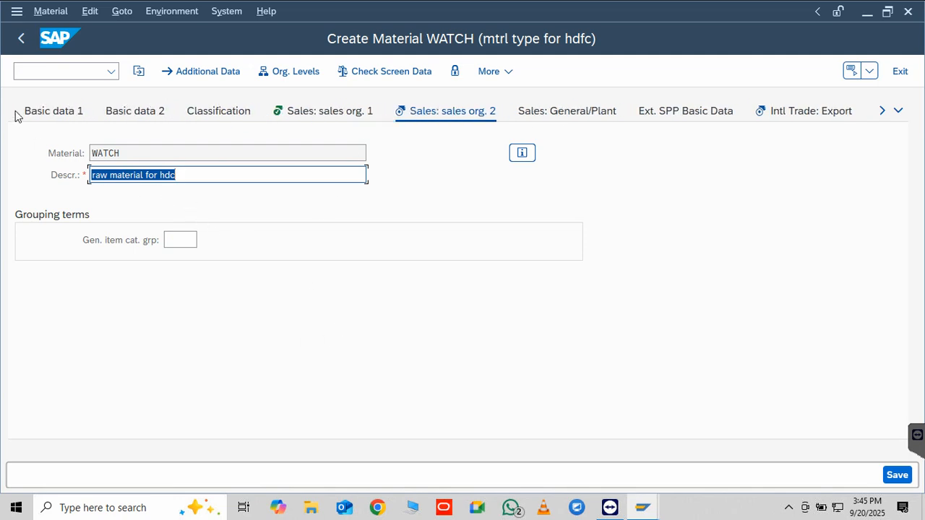
{"action": "left_click", "coordinate": [64, 114]}
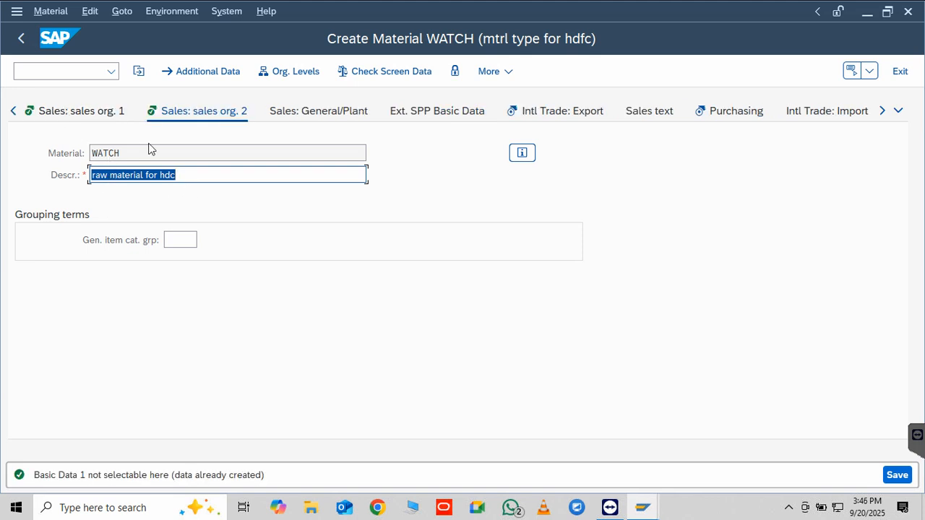
{"action": "left_click", "coordinate": [13, 110]}
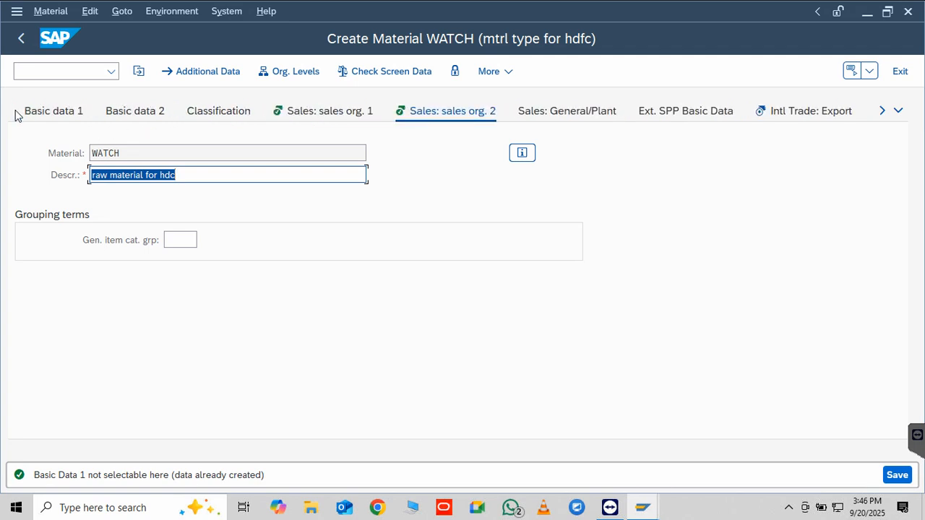
{"action": "left_click", "coordinate": [132, 112]}
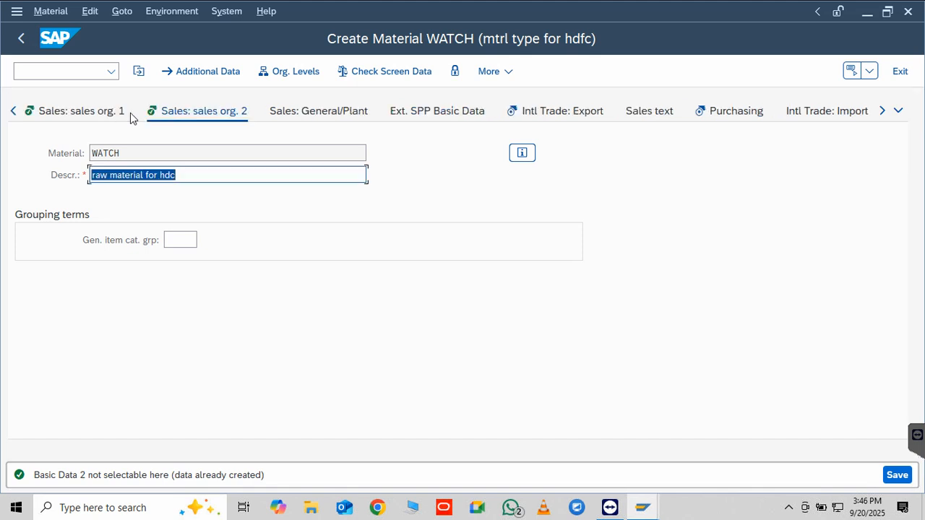
Set the availability check to 02 (Individ.requirements) in the Sales: General/Plant view of material WATCH
{"action": "left_click", "coordinate": [307, 119]}
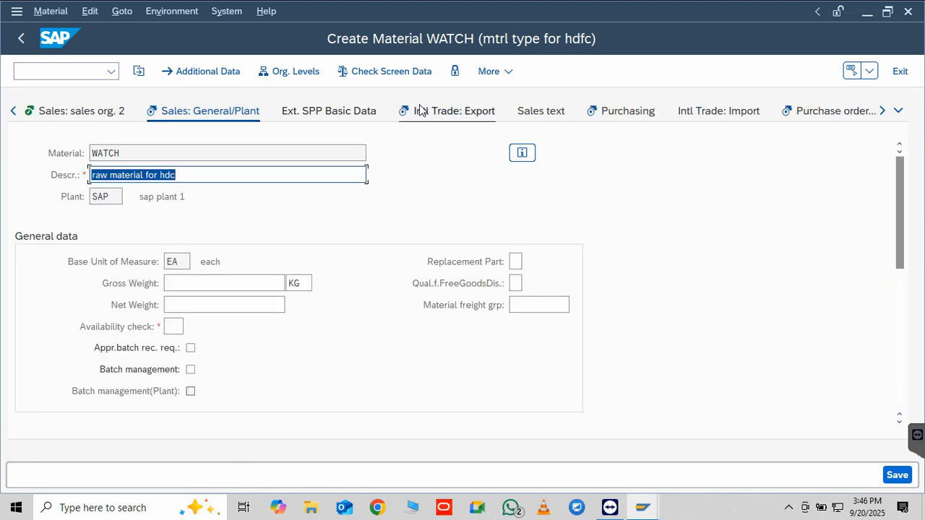
{"action": "left_click", "coordinate": [531, 116]}
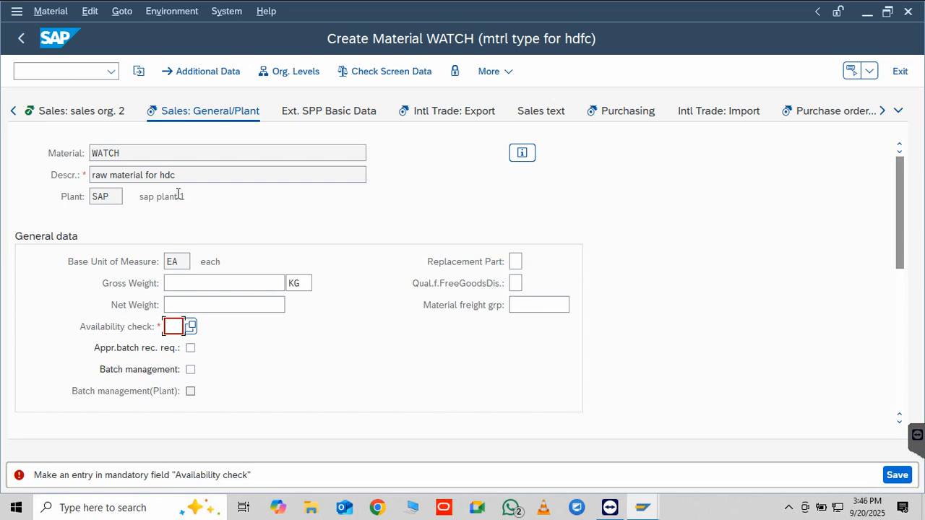
{"action": "left_click", "coordinate": [191, 327]}
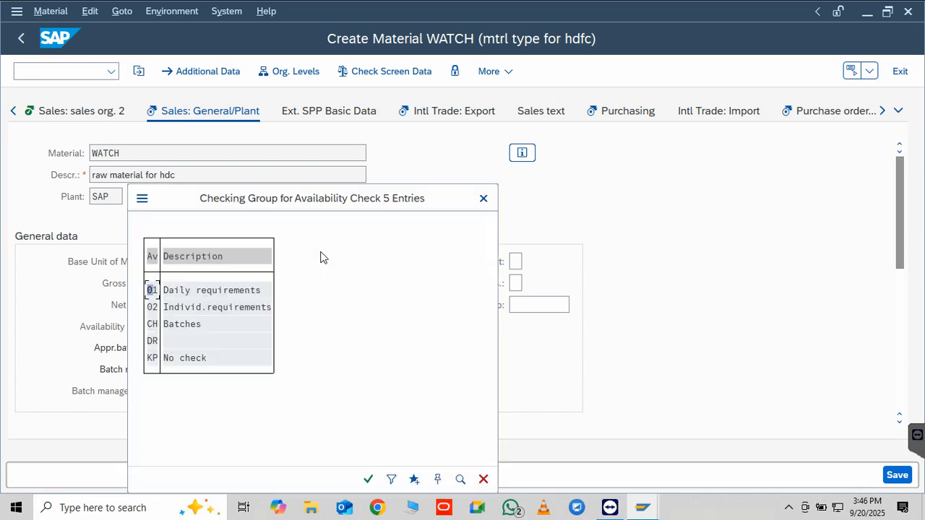
{"action": "double_click", "coordinate": [191, 314]}
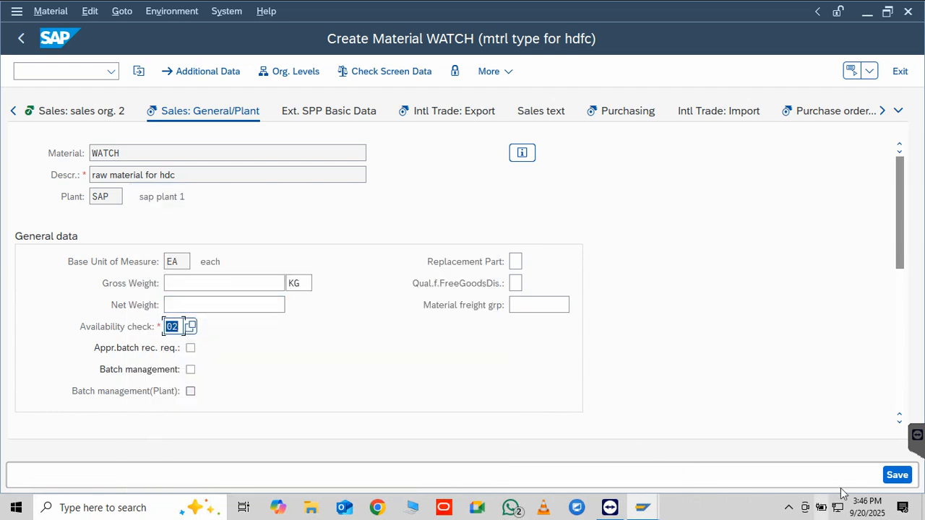
Accept the Sales: General/Plant data and proceed past the Intl Trade: Export view to MRP 1
{"action": "left_click", "coordinate": [903, 474]}
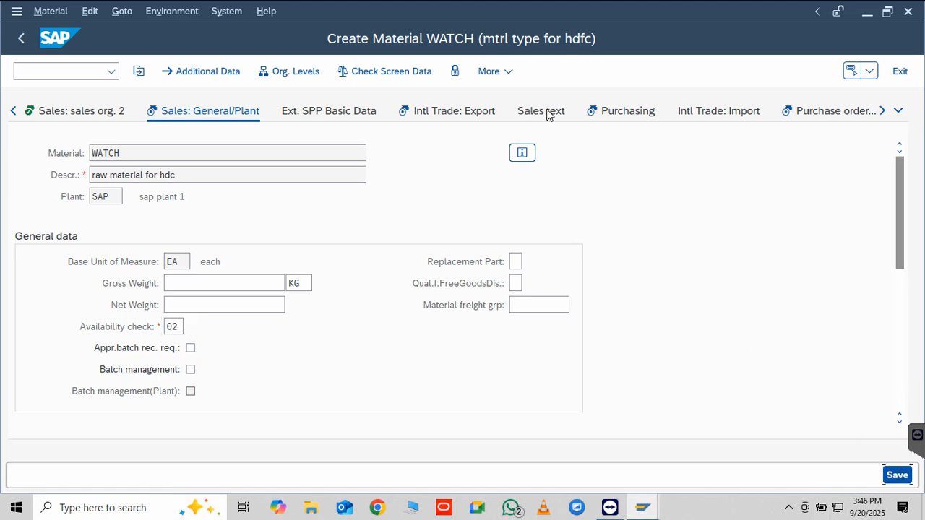
{"action": "key", "text": "Return"}
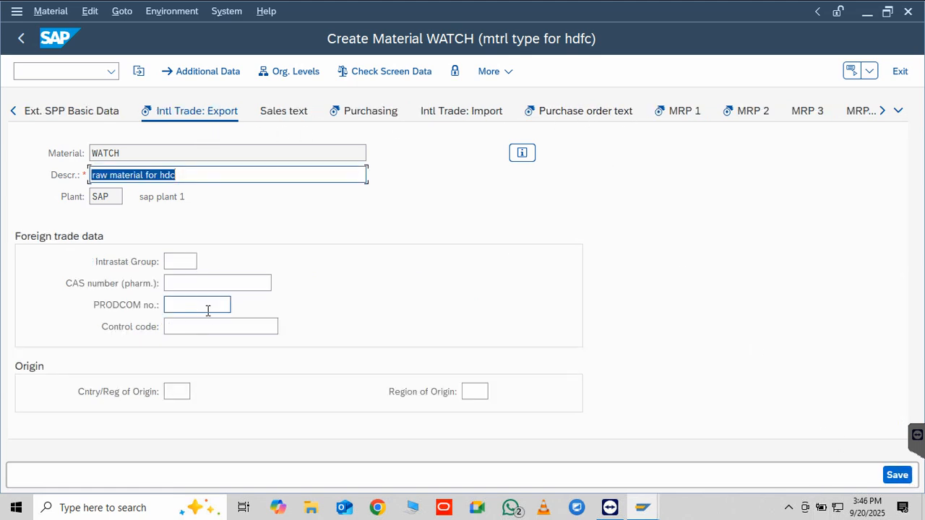
{"action": "left_click", "coordinate": [191, 262]}
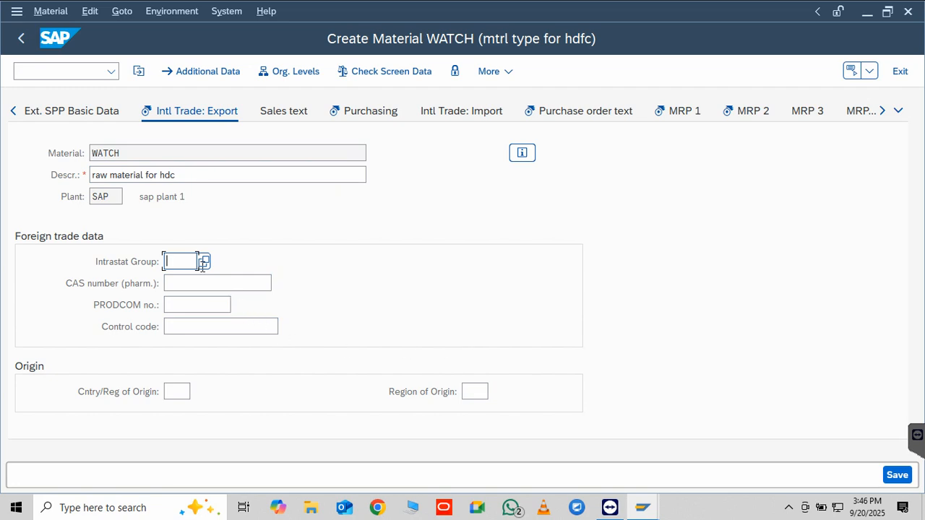
{"action": "left_click", "coordinate": [895, 474]}
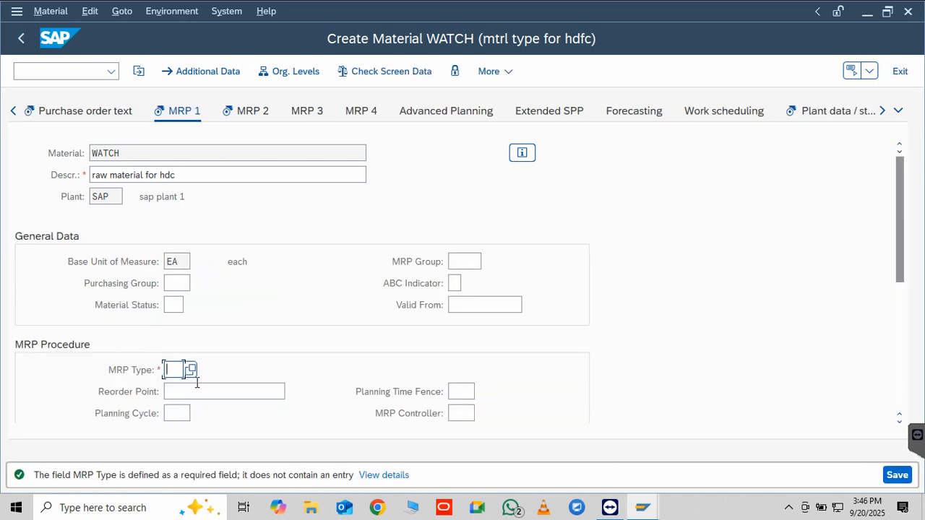
Set the MRP type of material WATCH to M4 (MPS, fixing type -4-) in the MRP 1 view
{"action": "left_click", "coordinate": [191, 370]}
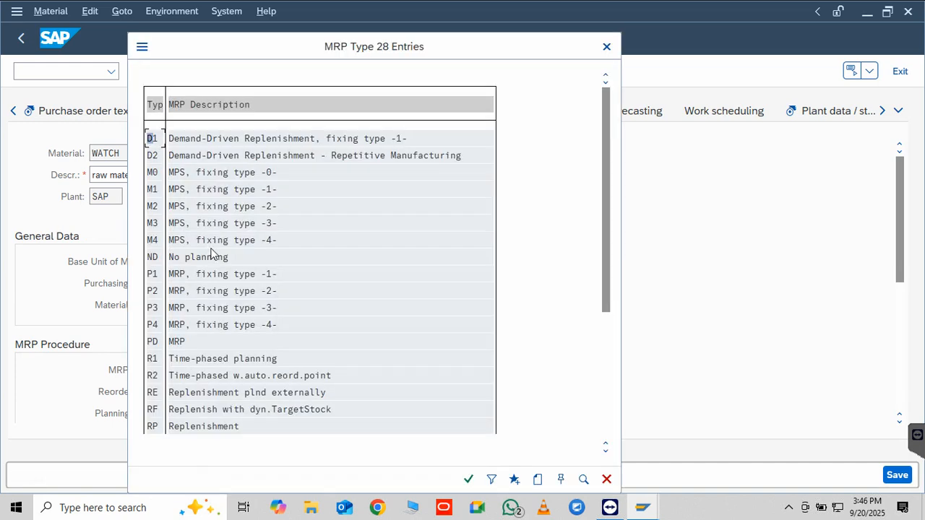
{"action": "double_click", "coordinate": [211, 243]}
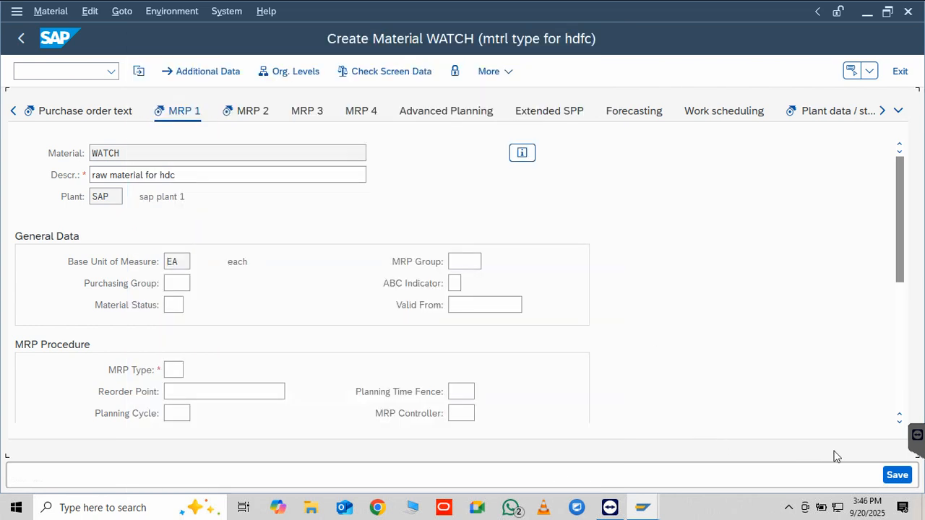
{"action": "left_click", "coordinate": [893, 475]}
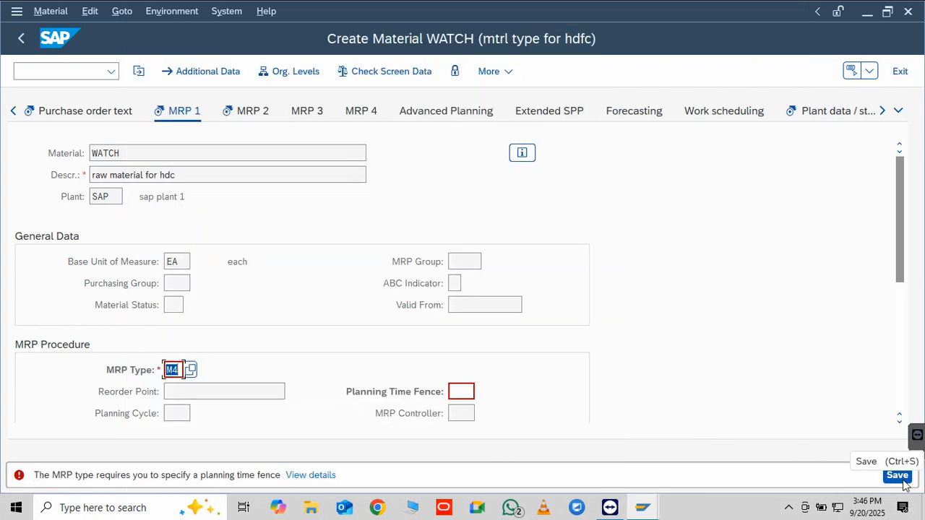
{"action": "left_click", "coordinate": [189, 370]}
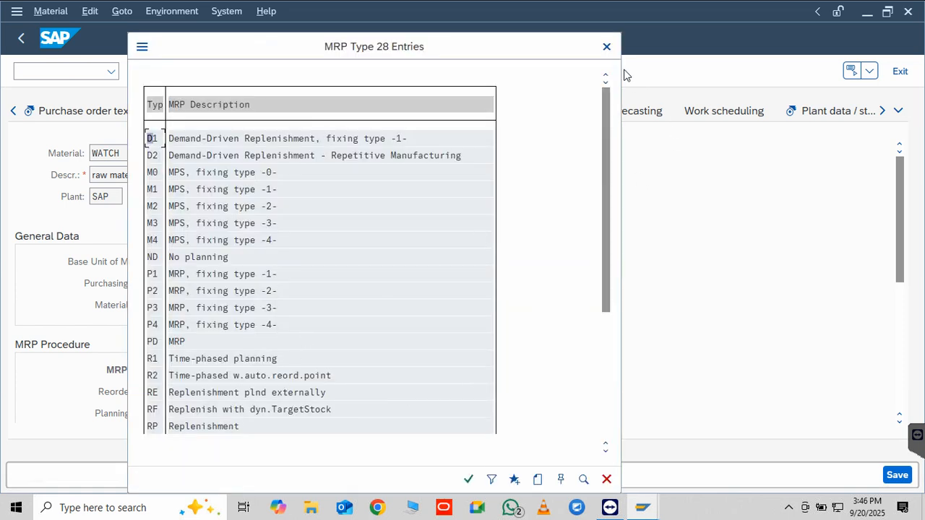
{"action": "left_click", "coordinate": [606, 46]}
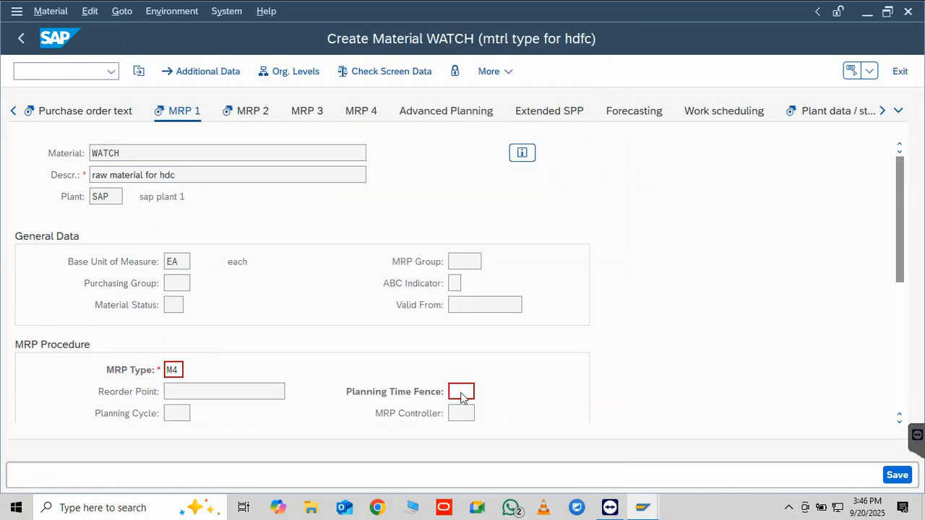
Set the planning time fence to 10 and look up the MRP controllers available for the plant
{"action": "left_click", "coordinate": [466, 394]}
{"action": "type", "text": "10"}
{"action": "left_click", "coordinate": [887, 471]}
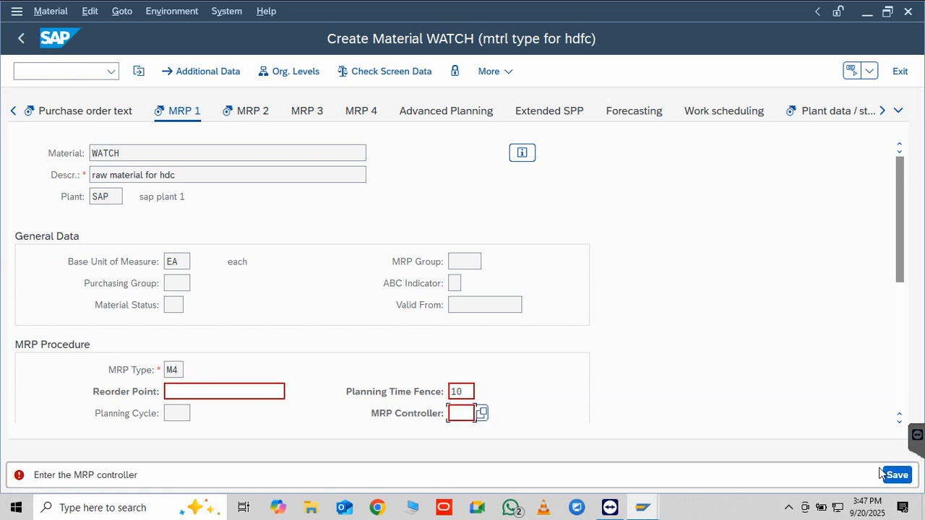
{"action": "left_click", "coordinate": [484, 414]}
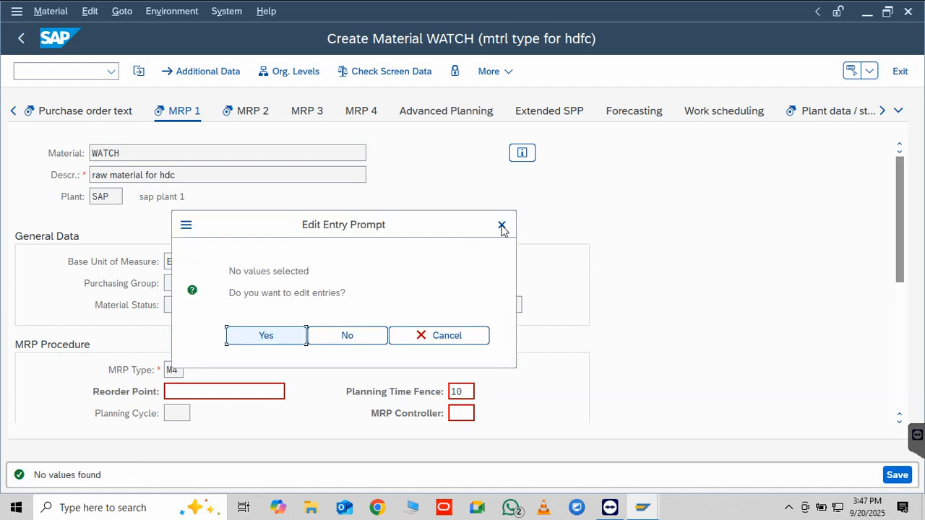
{"action": "key", "text": "Escape"}
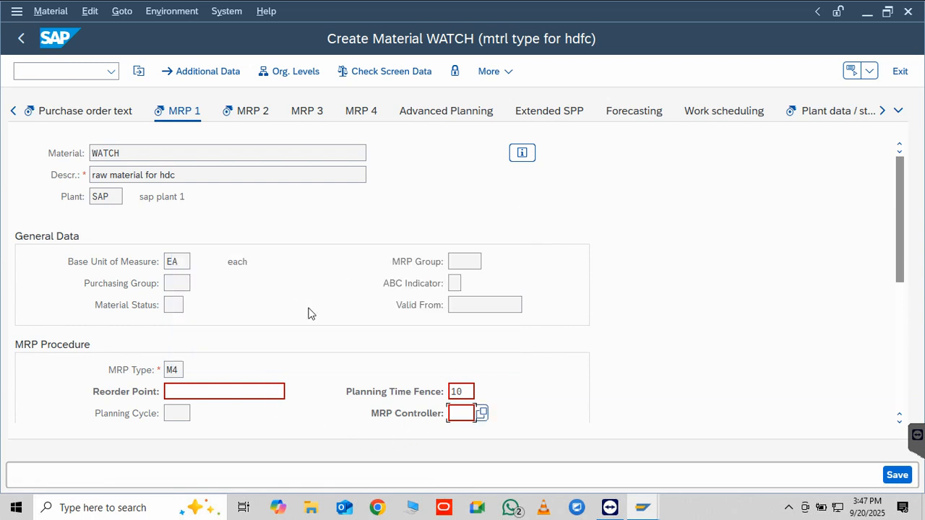
Set the reorder point to 23 and try ad as the MRP controller
{"action": "left_click", "coordinate": [231, 391]}
{"action": "type", "text": "23"}
{"action": "left_click", "coordinate": [467, 412]}
{"action": "left_click", "coordinate": [893, 475]}
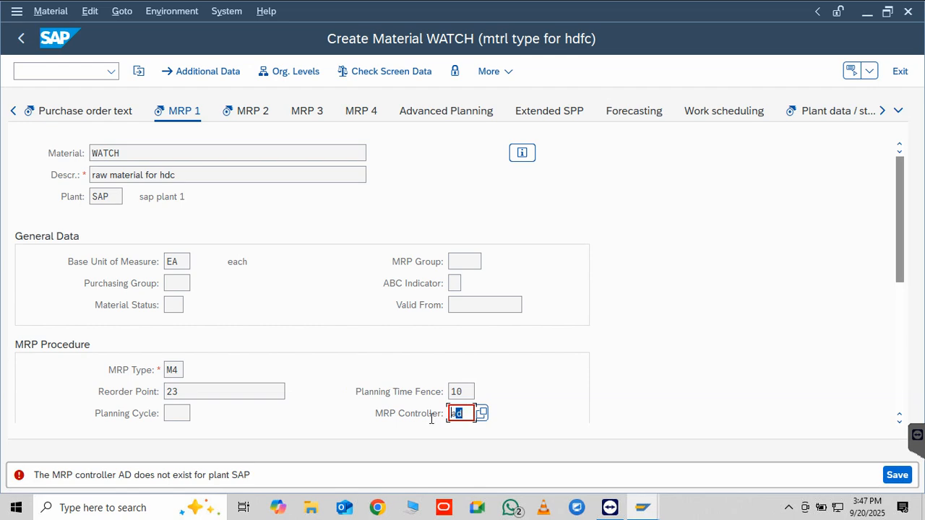
Try 101 as the MRP controller for material WATCH and check the list of possible controllers
{"action": "key", "text": "BackSpace"}
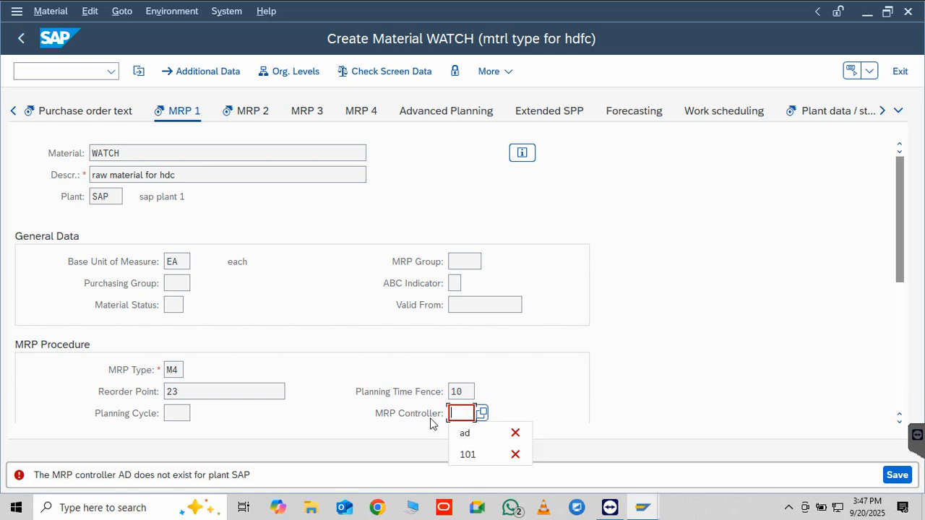
{"action": "left_click", "coordinate": [484, 454]}
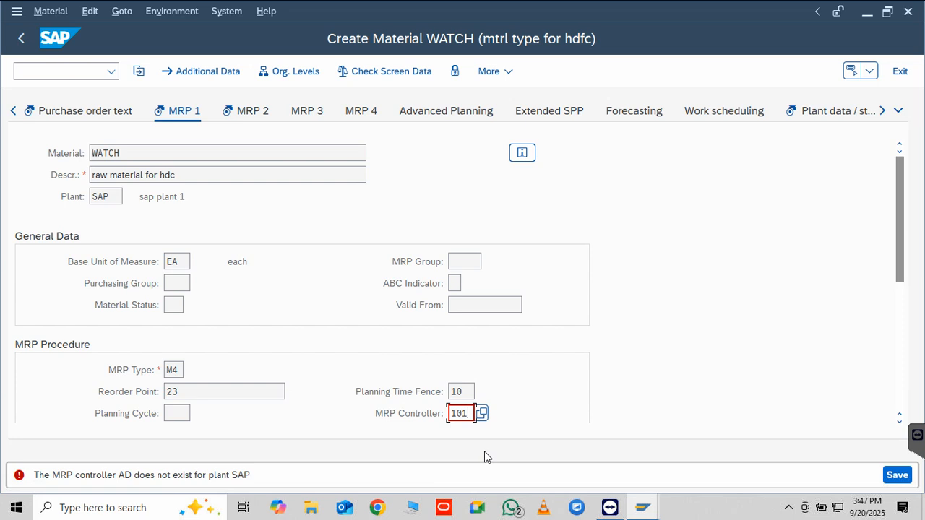
{"action": "key", "text": "Return"}
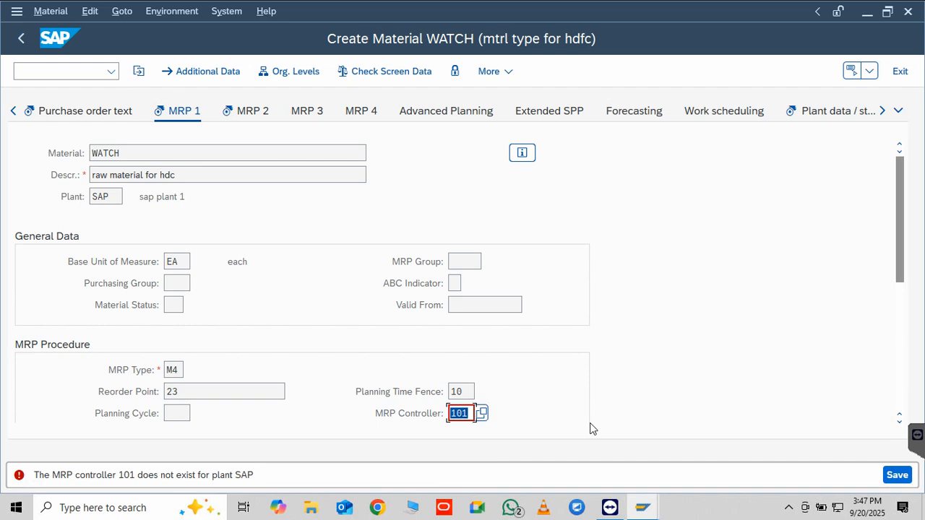
{"action": "left_click", "coordinate": [485, 415]}
{"action": "left_click", "coordinate": [345, 338]}
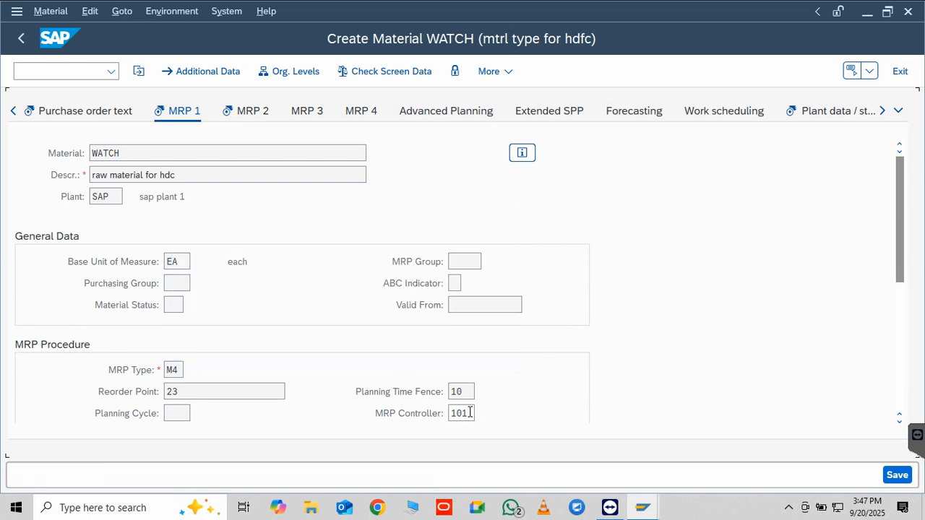
Choose to edit the MRP controller entries, look up customizing projects, and continue without specifying a project
{"action": "left_click", "coordinate": [470, 412]}
{"action": "left_click", "coordinate": [483, 413]}
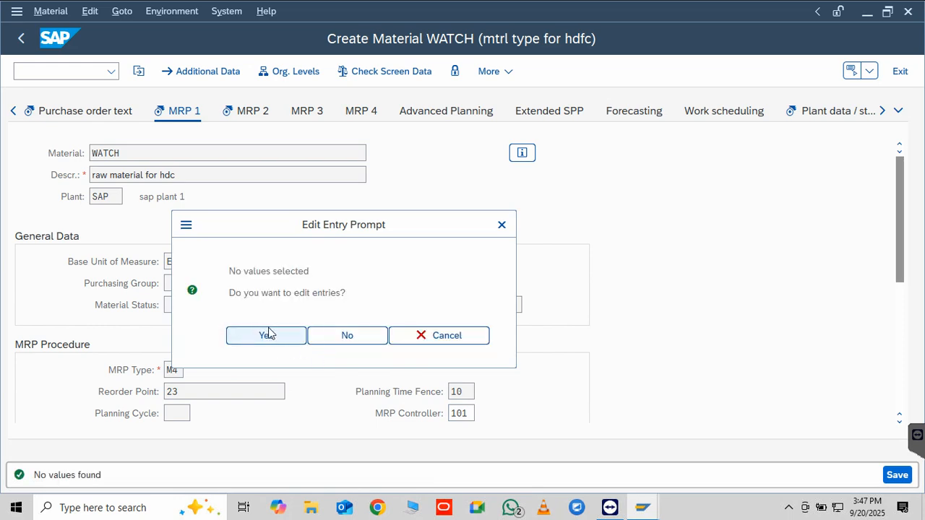
{"action": "left_click", "coordinate": [267, 336]}
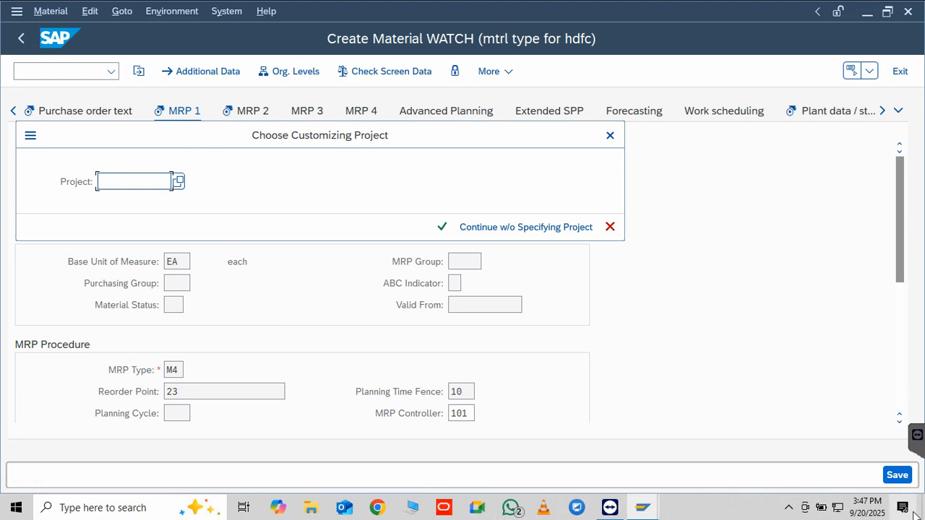
{"action": "left_click", "coordinate": [180, 181]}
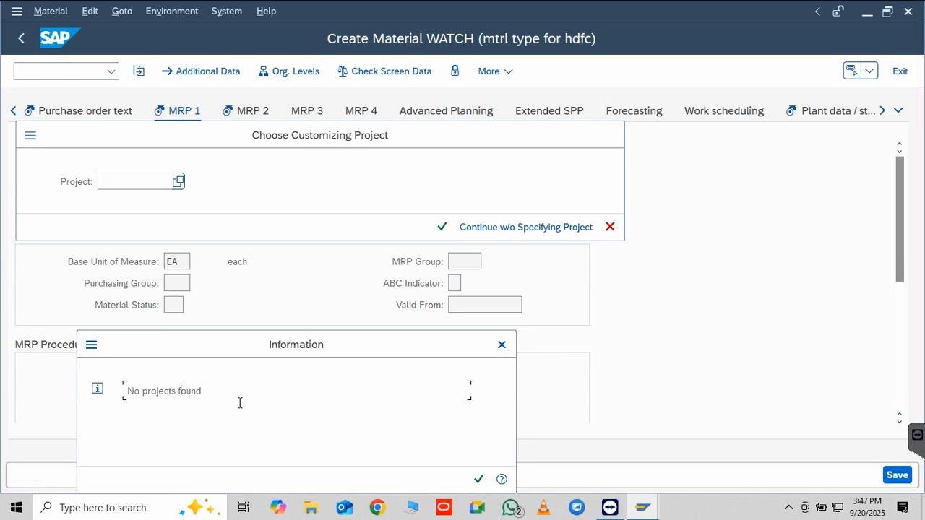
{"action": "left_click", "coordinate": [479, 479]}
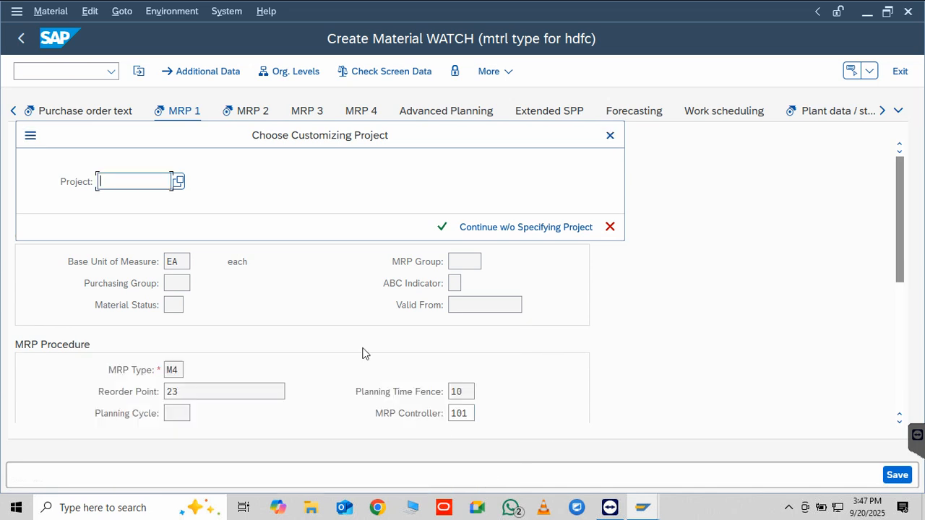
{"action": "left_click", "coordinate": [178, 182]}
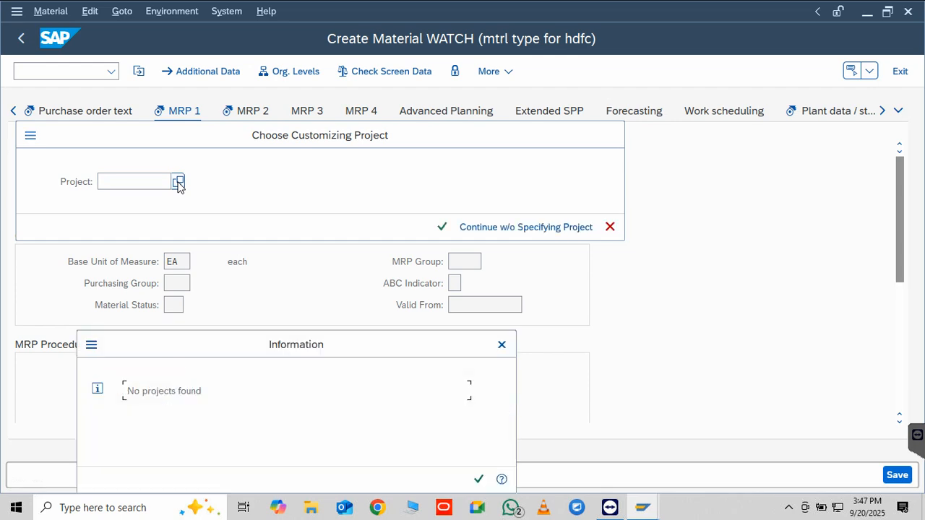
{"action": "left_click", "coordinate": [97, 389]}
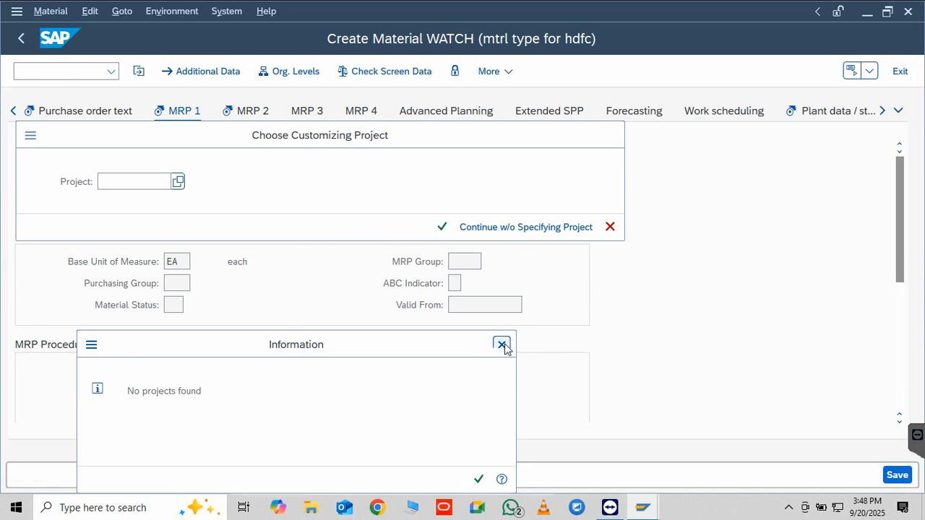
{"action": "left_click", "coordinate": [513, 228]}
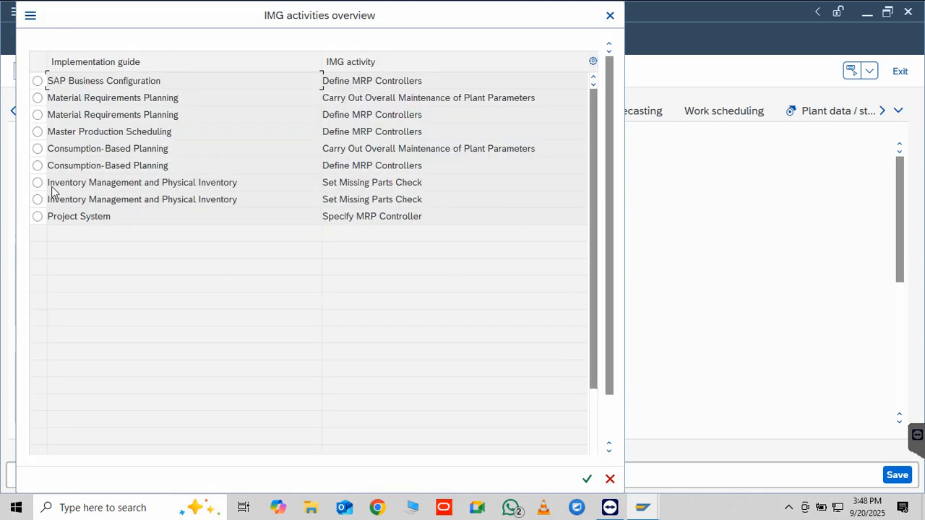
Open the Define MRP Controllers activity of the SAP Business Configuration implementation guide
{"action": "left_click", "coordinate": [37, 81]}
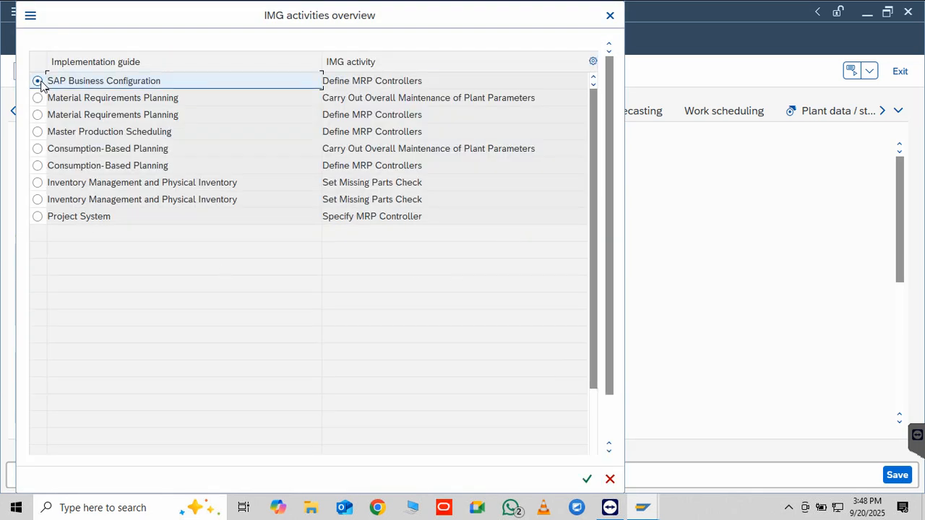
{"action": "left_click", "coordinate": [587, 479]}
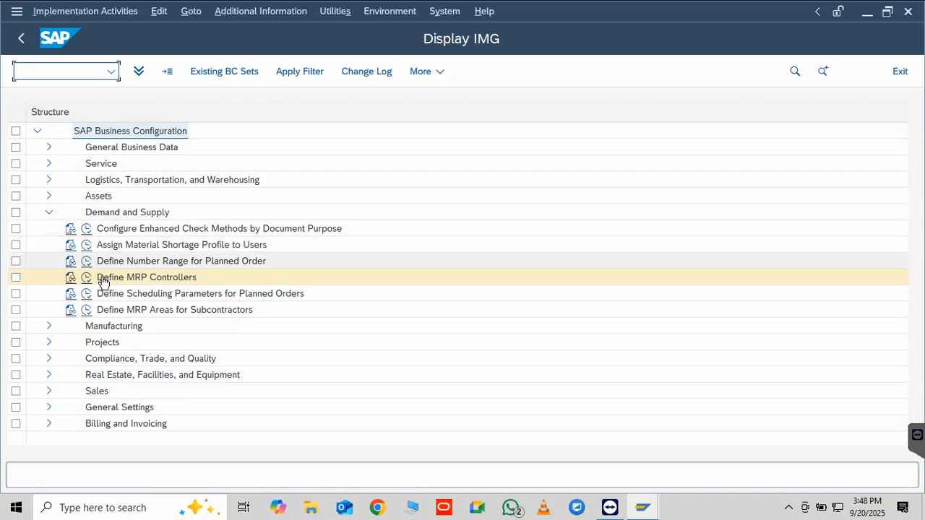
{"action": "left_click", "coordinate": [87, 279]}
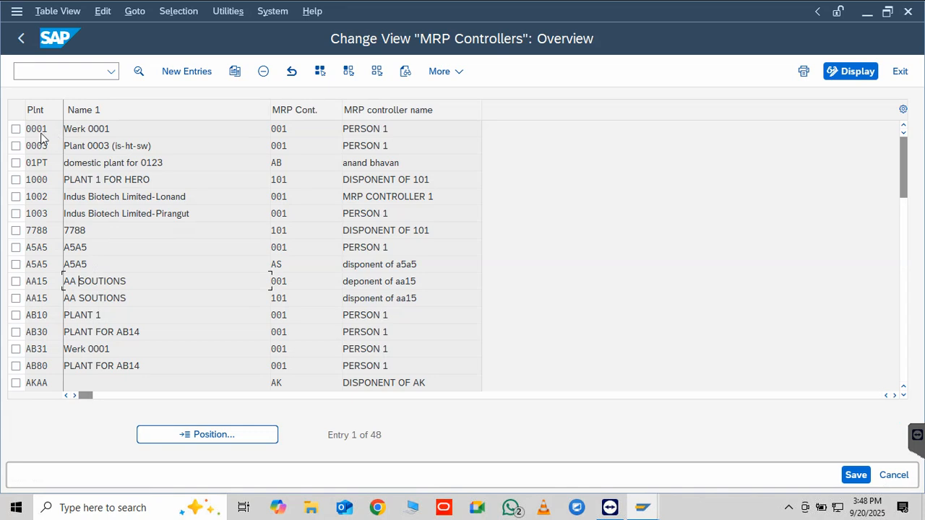
Try to save a new MRP controller entry with plant asas, controller asa and name asas
{"action": "left_click", "coordinate": [181, 73]}
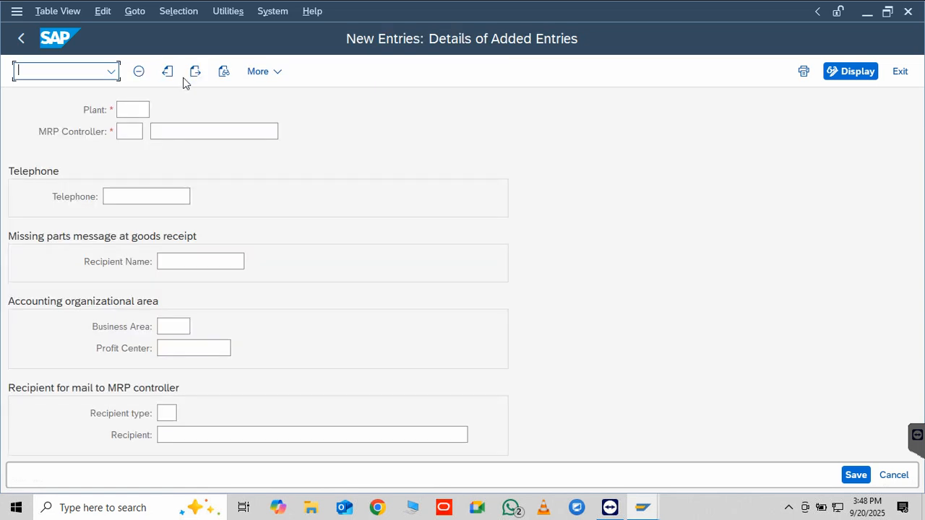
{"action": "left_click", "coordinate": [138, 110]}
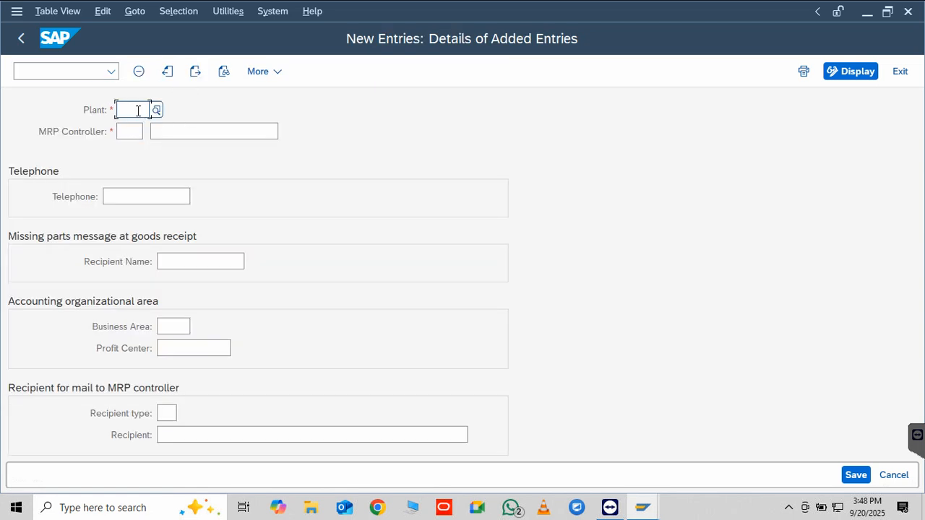
{"action": "type", "text": "as"}
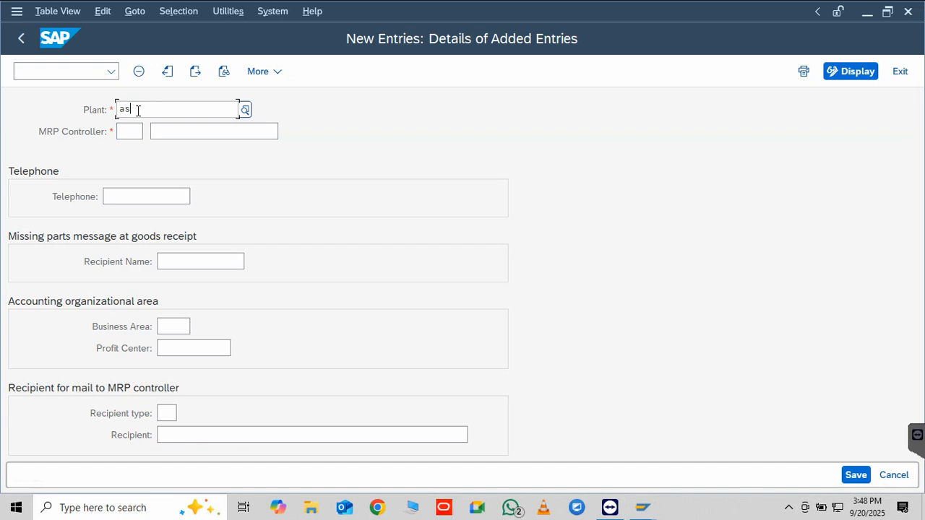
{"action": "type", "text": "as"}
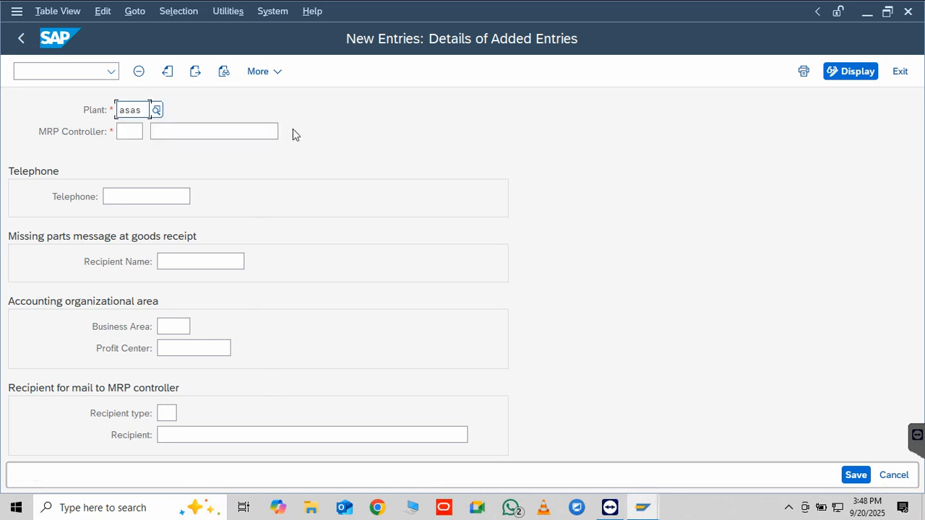
{"action": "left_click", "coordinate": [179, 133]}
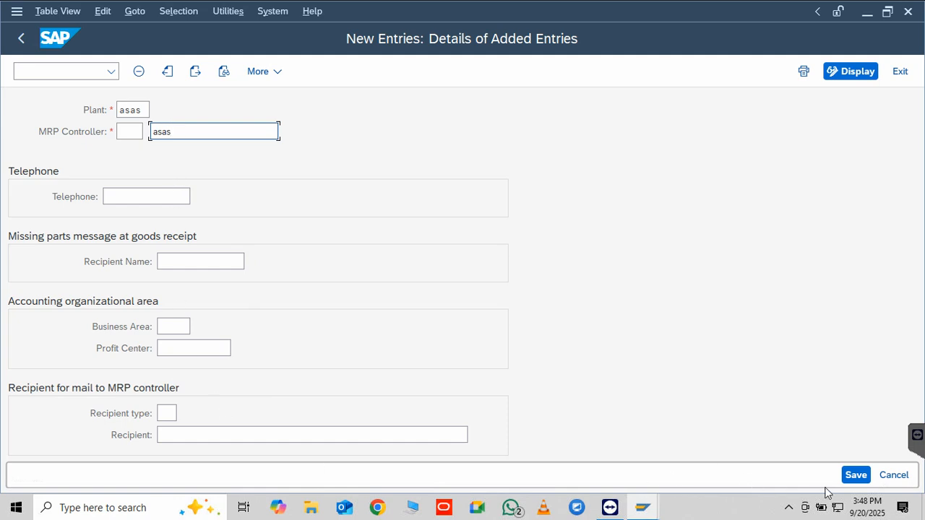
{"action": "left_click", "coordinate": [855, 475]}
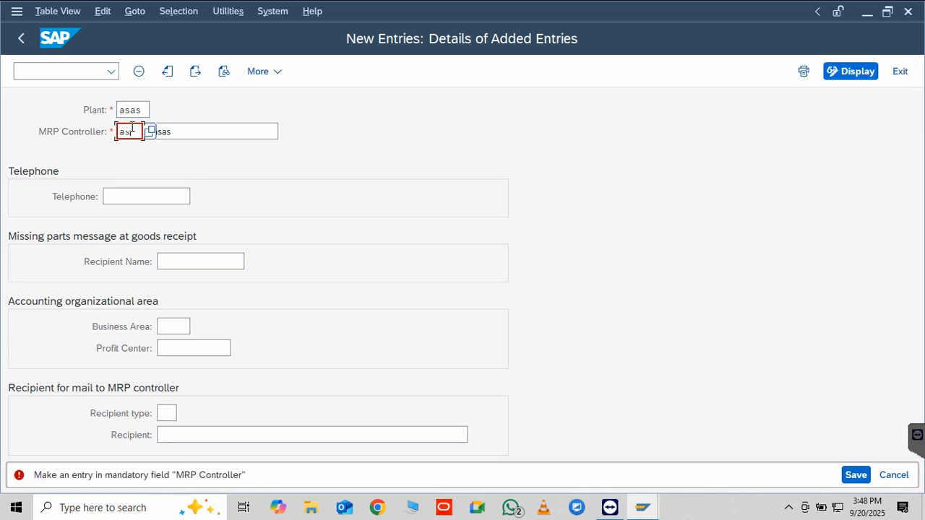
{"action": "left_click", "coordinate": [856, 476]}
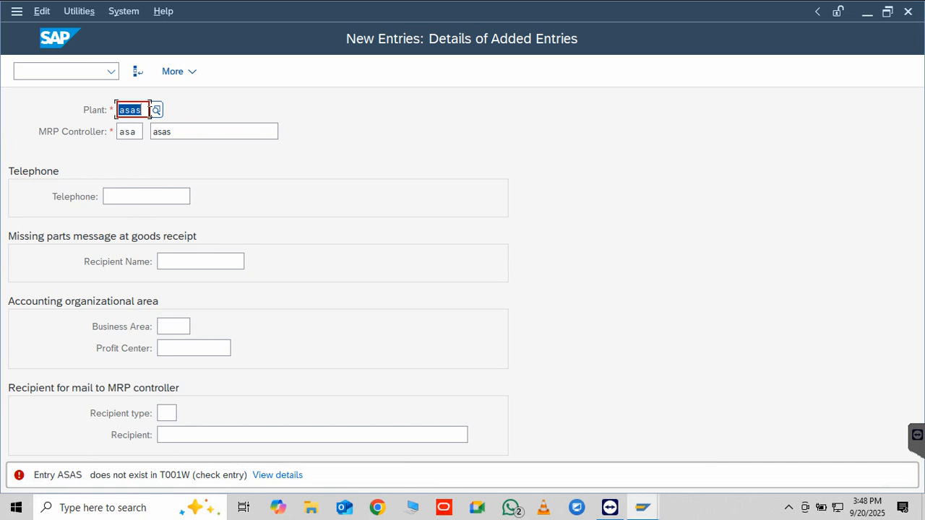
Search the plants starting with A and choose A3A3 as the plant of the new MRP controller entry
{"action": "left_click", "coordinate": [158, 113]}
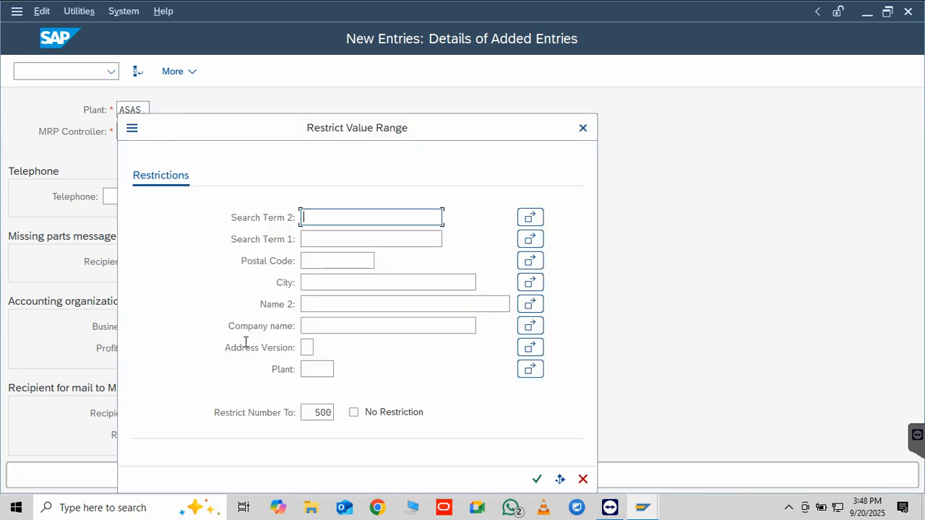
{"action": "left_click", "coordinate": [315, 368]}
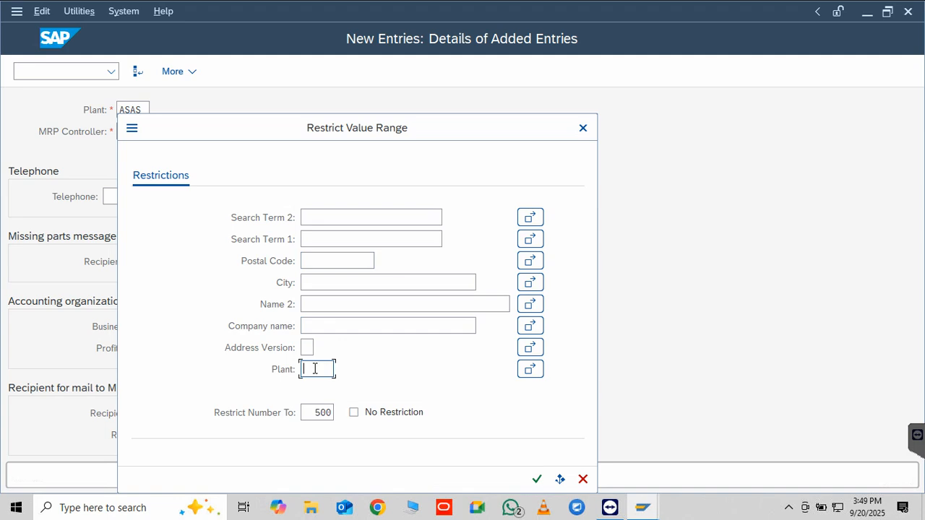
{"action": "type", "text": "A*"}
{"action": "key", "text": "Return"}
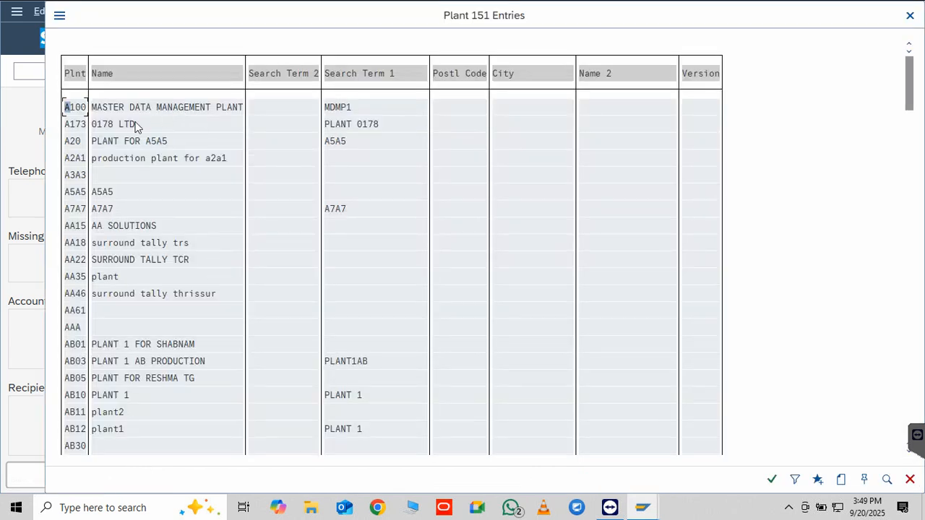
{"action": "double_click", "coordinate": [84, 180]}
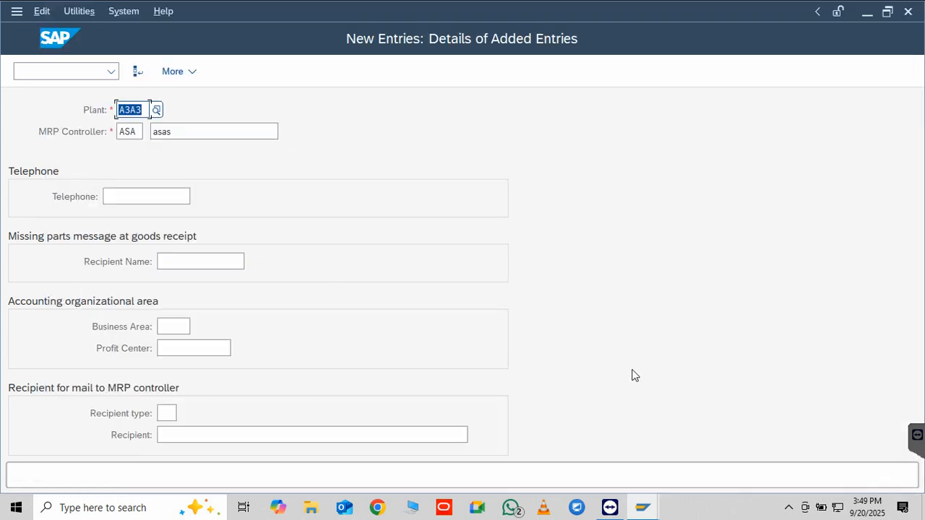
Save the new MRP controller entry under customizing request DEVK997000
{"action": "key", "text": "Return"}
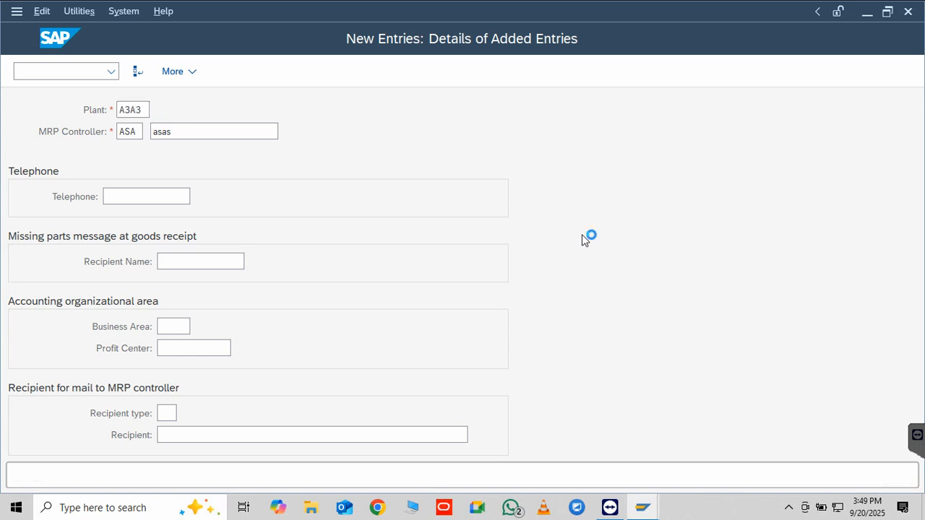
{"action": "key", "text": "ctrl+s"}
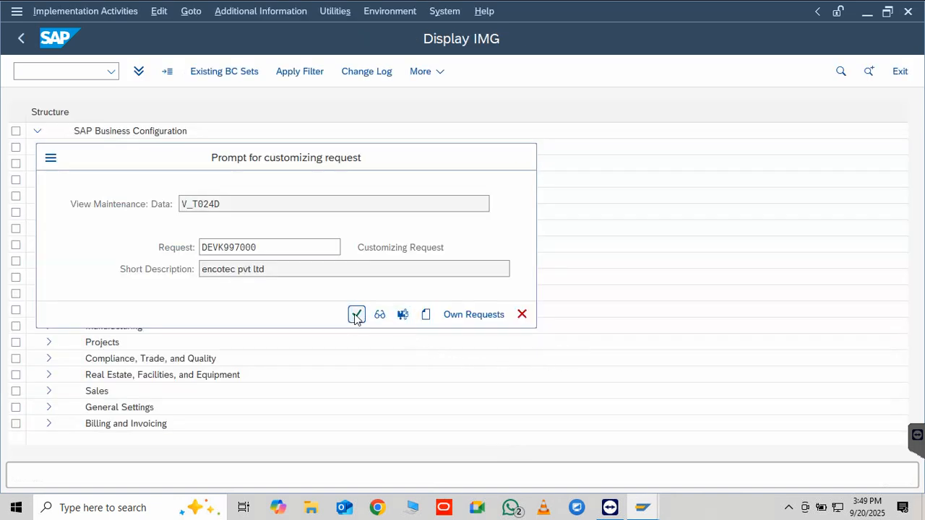
{"action": "left_click", "coordinate": [355, 315]}
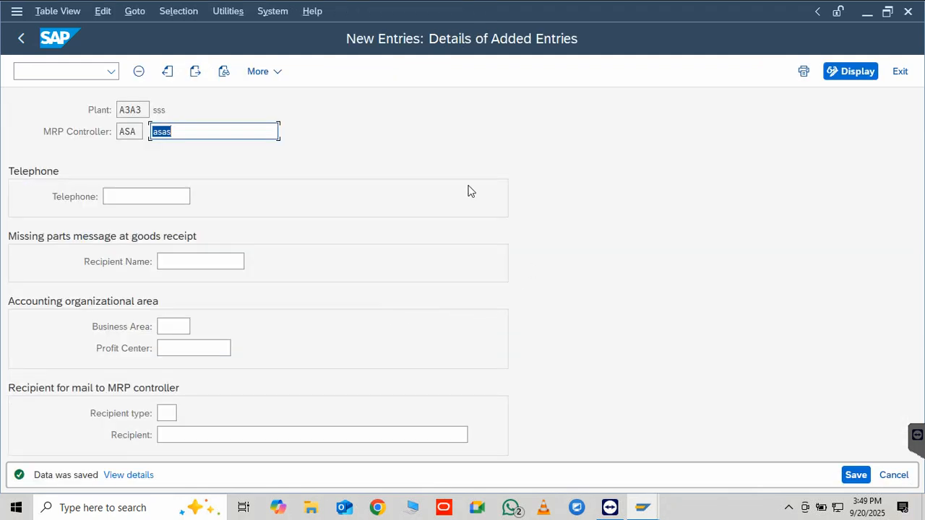
Leave the MRP controller customizing and return to creating material WATCH without editing further entries
{"action": "left_click", "coordinate": [22, 39]}
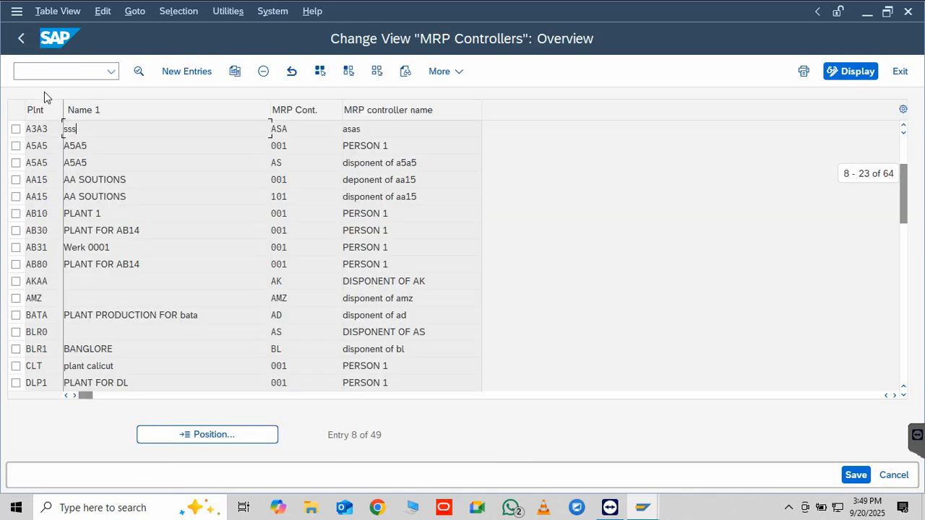
{"action": "left_click", "coordinate": [20, 41]}
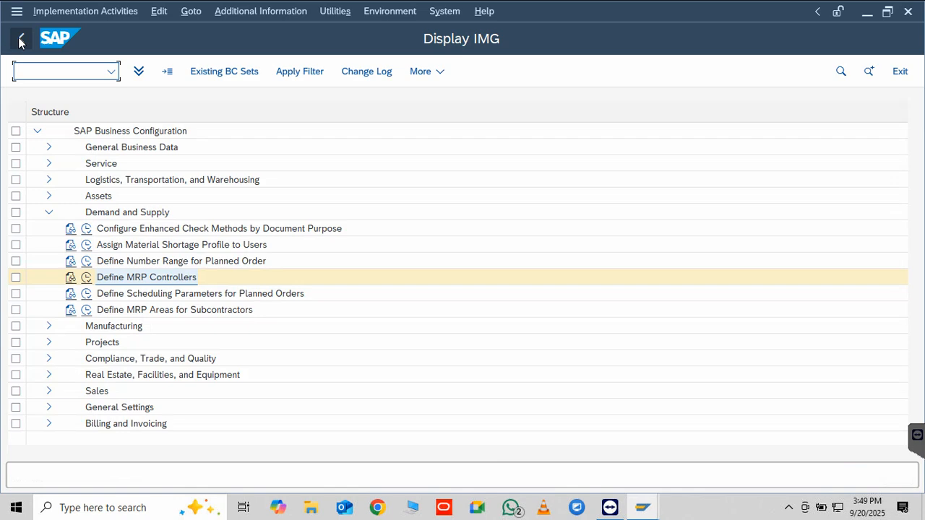
{"action": "left_click", "coordinate": [20, 40]}
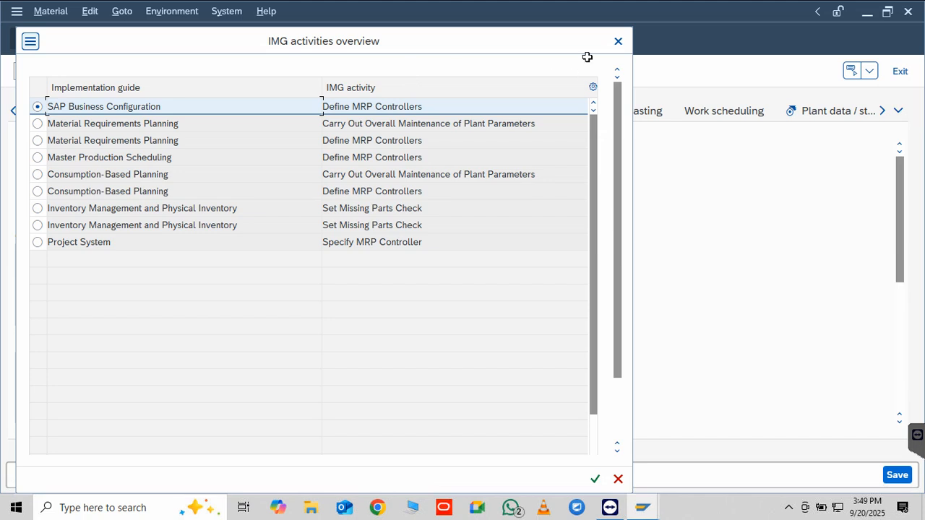
{"action": "left_click", "coordinate": [615, 43]}
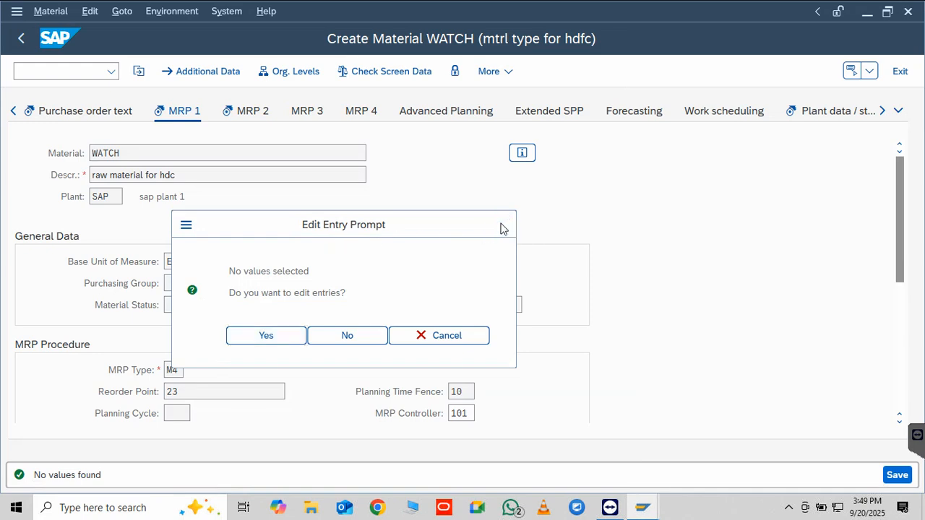
{"action": "left_click", "coordinate": [342, 338]}
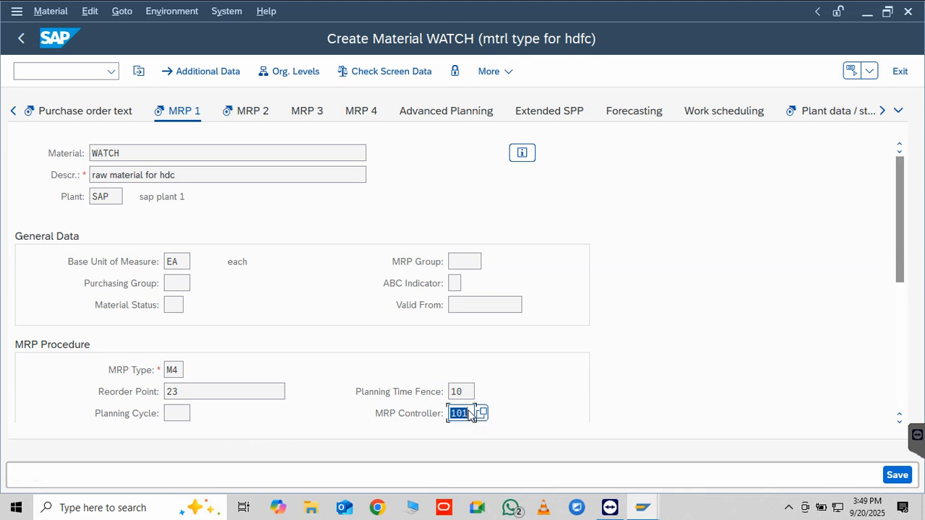
Try asa as the MRP controller for material WATCH in plant SAP
{"action": "key", "text": "BackSpace"}
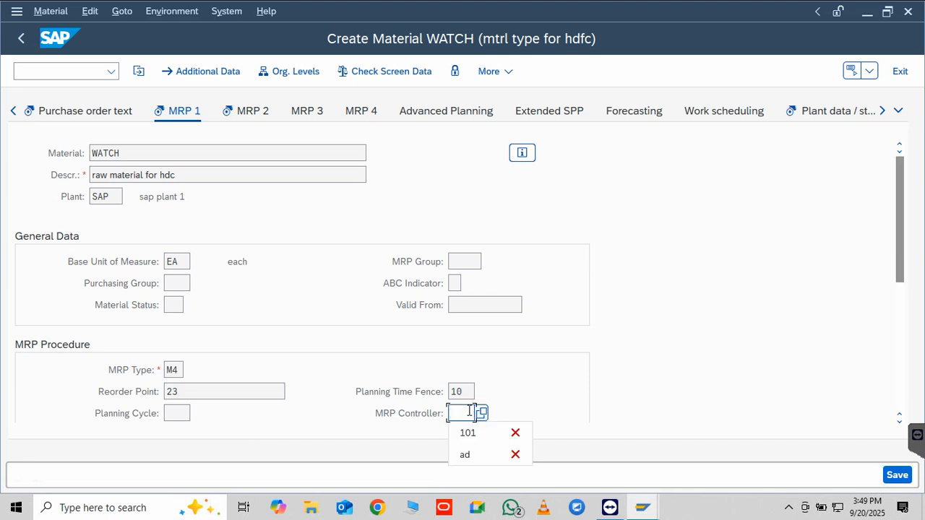
{"action": "type", "text": "asa"}
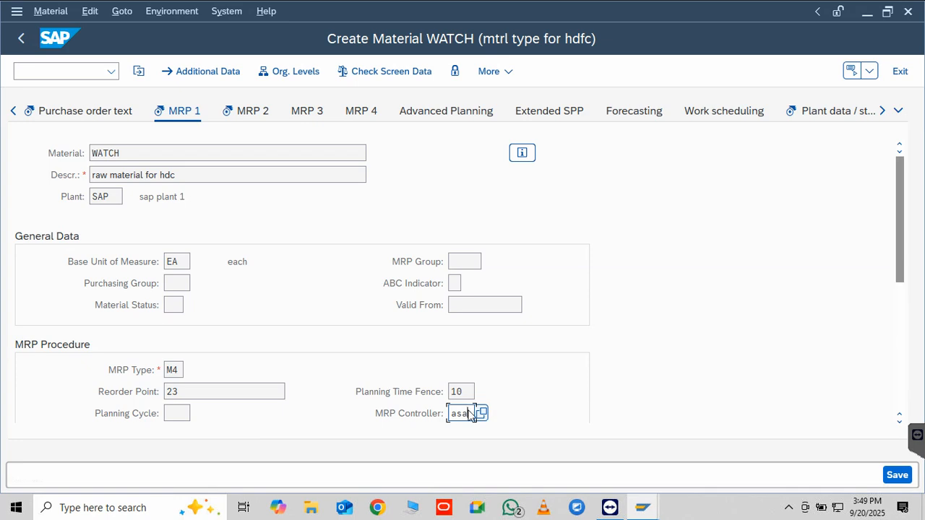
{"action": "key", "text": "Return"}
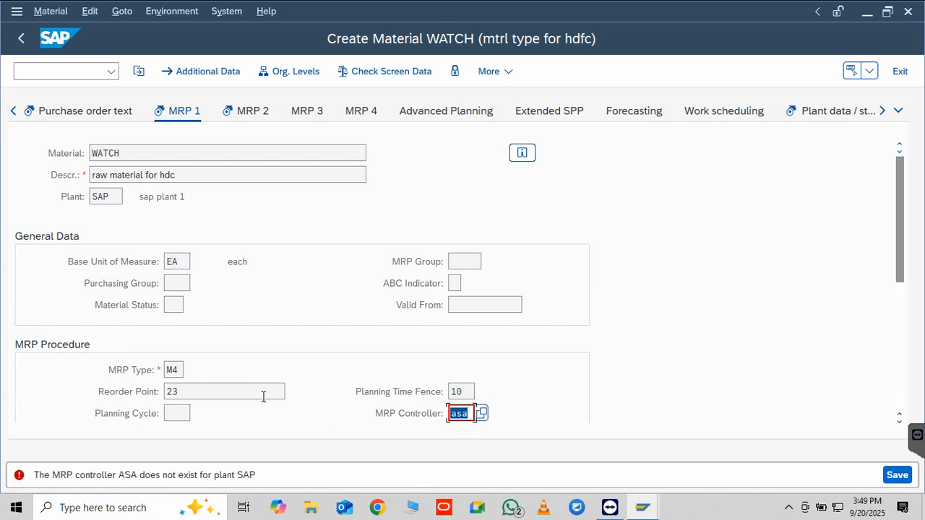
{"action": "scroll", "coordinate": [261, 398], "scroll_direction": "down", "scroll_amount": 5}
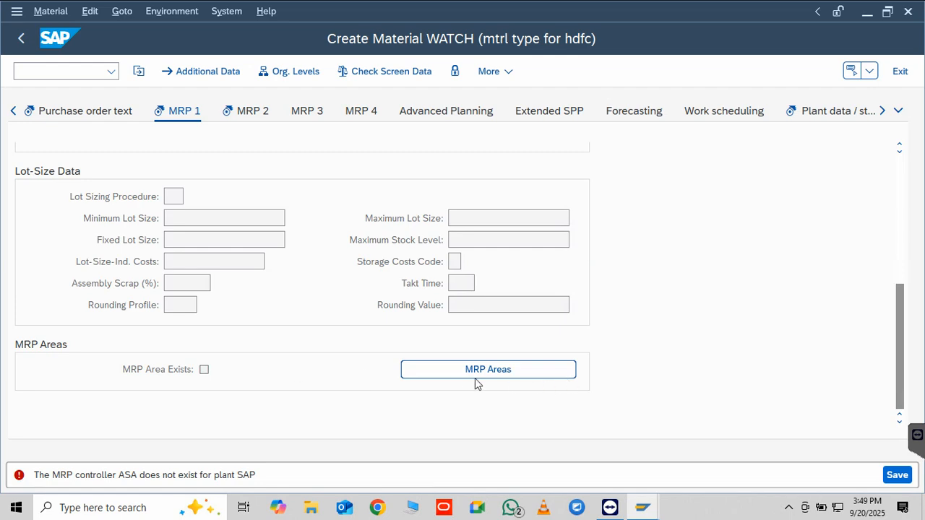
{"action": "left_click", "coordinate": [22, 41]}
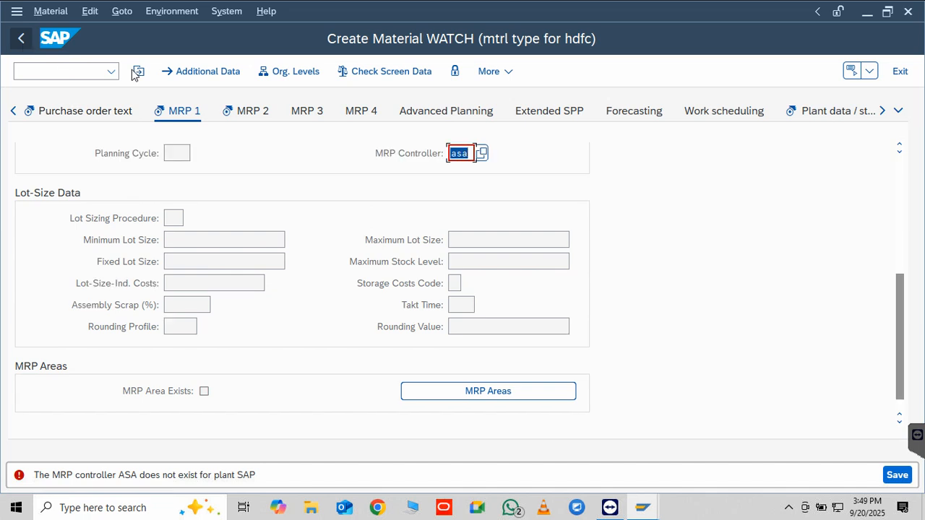
Look up the possible MRP controllers for plant SAP again and cancel the customizing project and edit-entry prompts
{"action": "left_click", "coordinate": [484, 156]}
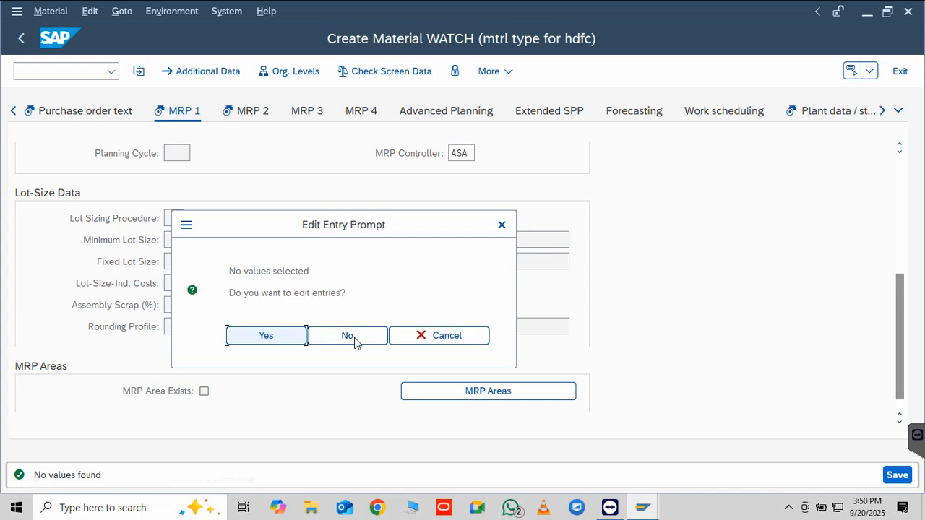
{"action": "left_click", "coordinate": [354, 341]}
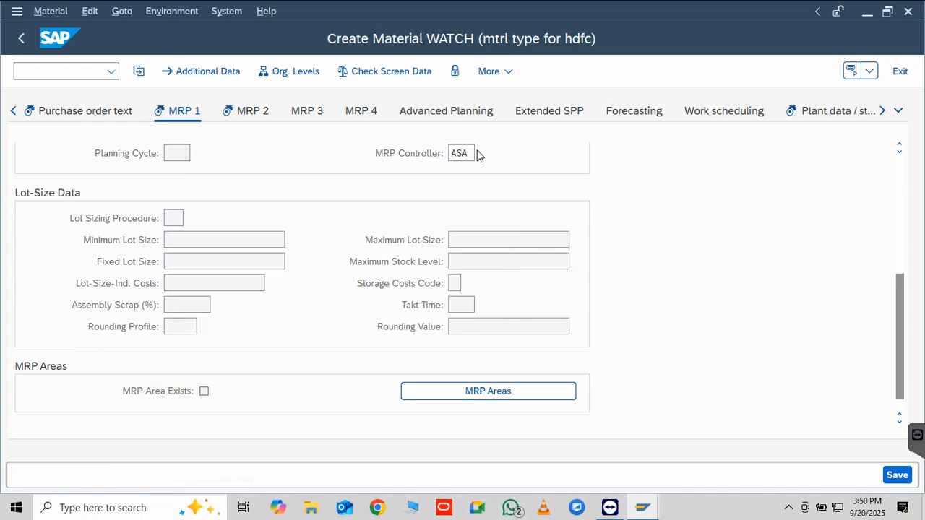
{"action": "double_click", "coordinate": [471, 154]}
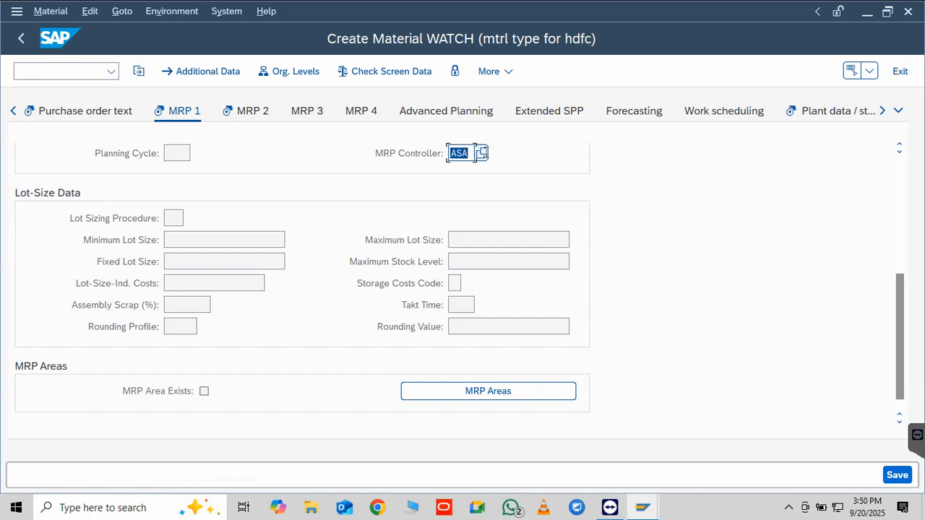
{"action": "left_click", "coordinate": [480, 154]}
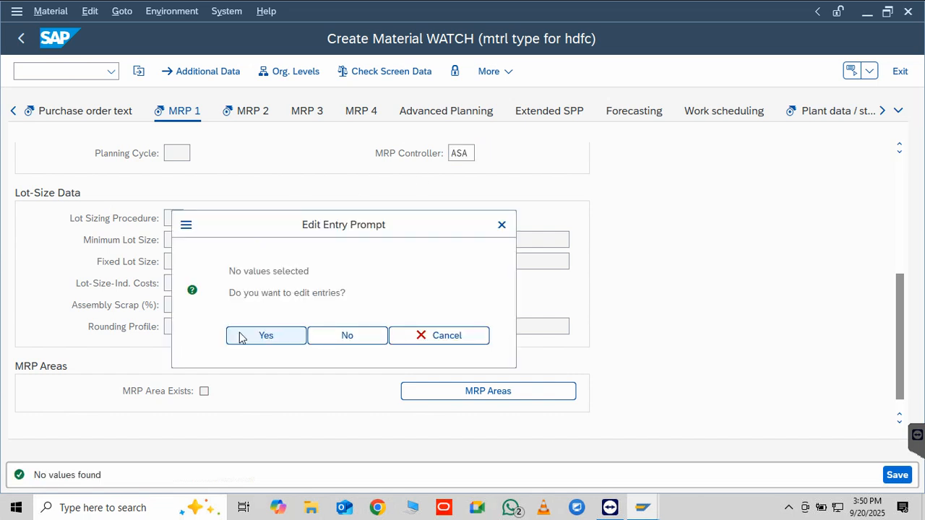
{"action": "left_click", "coordinate": [242, 337]}
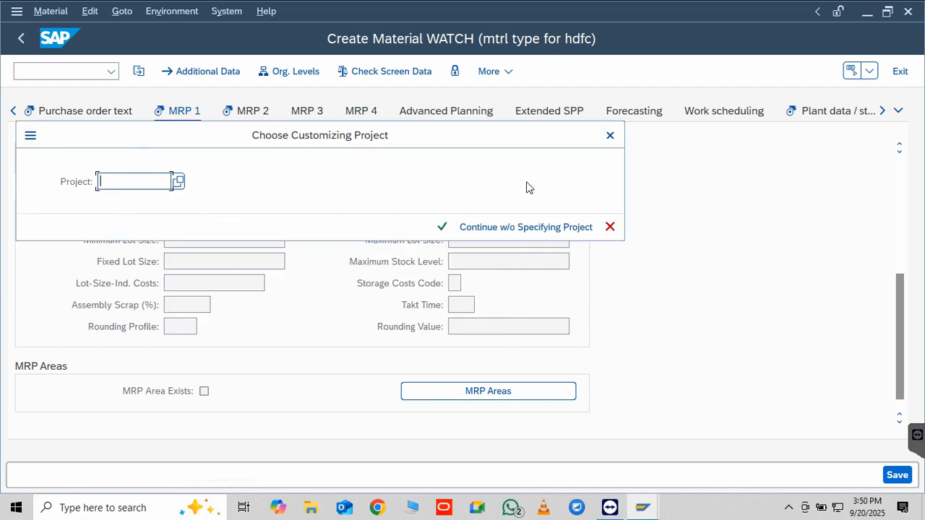
{"action": "left_click", "coordinate": [610, 135]}
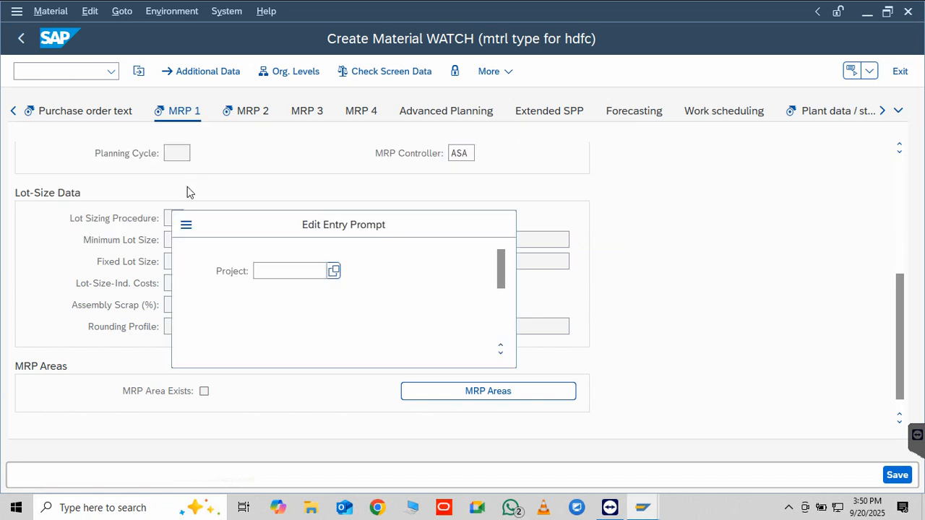
{"action": "left_click", "coordinate": [335, 272]}
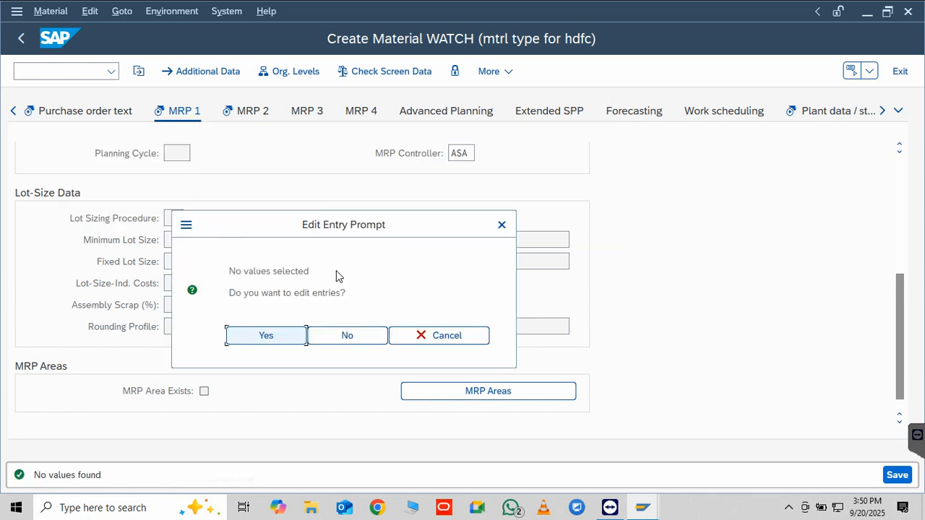
{"action": "left_click", "coordinate": [285, 337]}
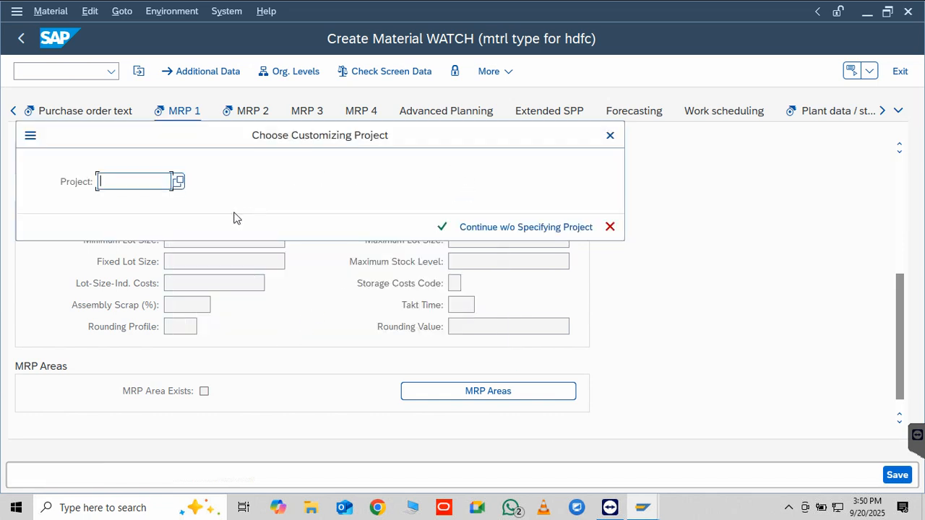
{"action": "left_click", "coordinate": [609, 135]}
{"action": "left_click", "coordinate": [501, 225]}
{"action": "left_click", "coordinate": [443, 338]}
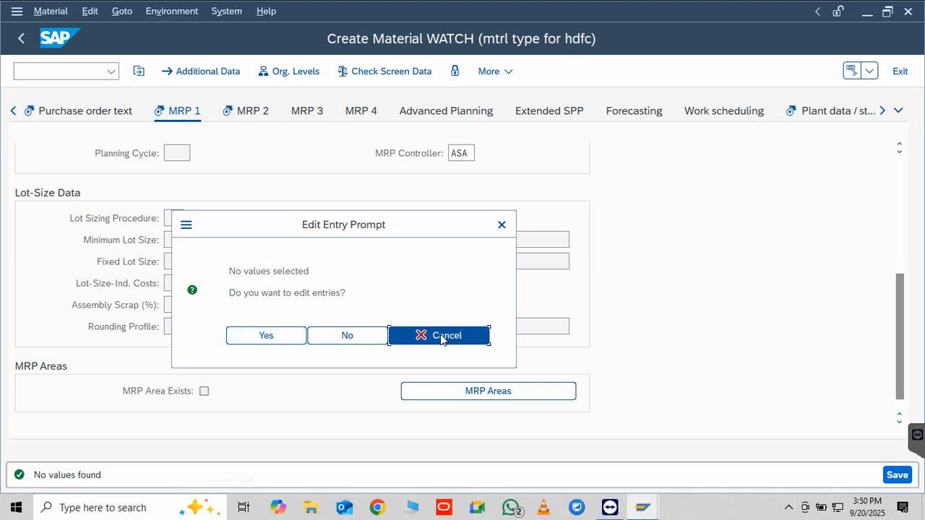
Abandon the creation of material WATCH with the command /n and return to SAP Easy Access
{"action": "left_click", "coordinate": [23, 42]}
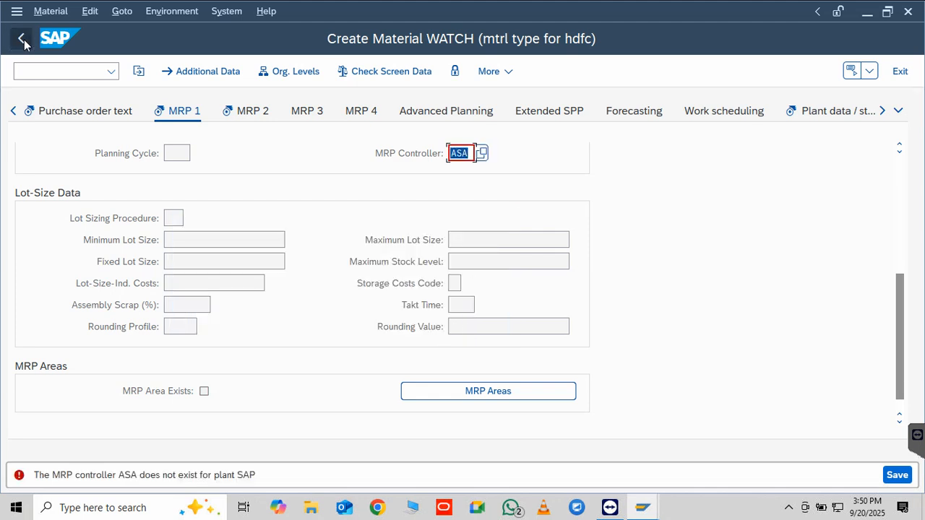
{"action": "left_click", "coordinate": [58, 73]}
{"action": "type", "text": "/"}
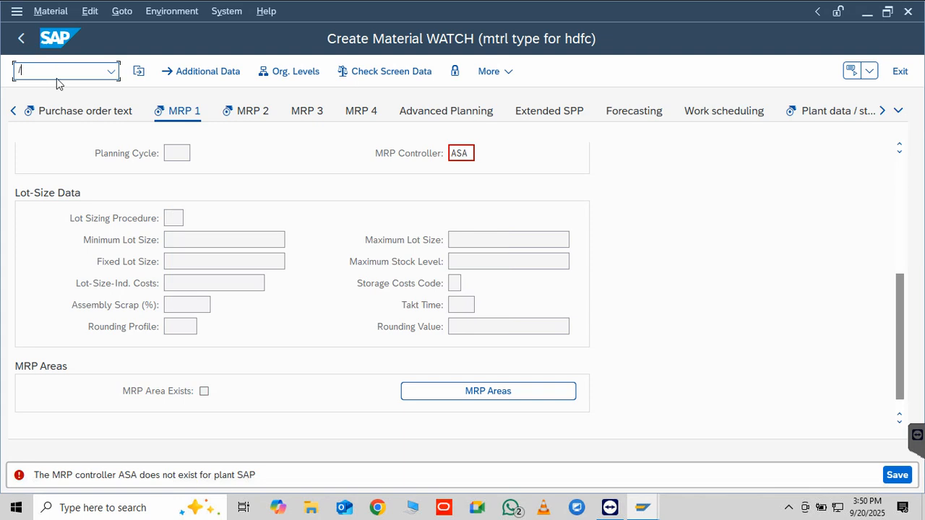
{"action": "type", "text": "n"}
{"action": "key", "text": "Return"}
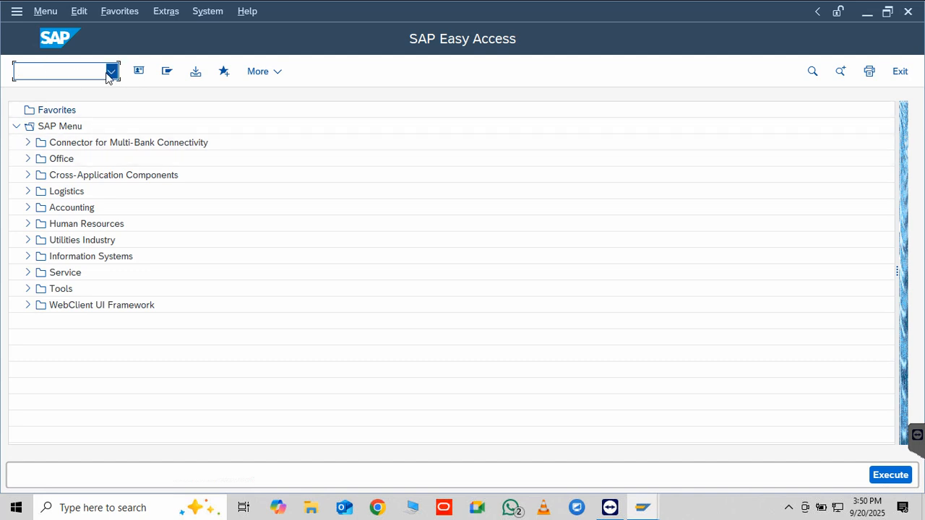
Start transaction mm02 to change a material
{"action": "left_click", "coordinate": [111, 72]}
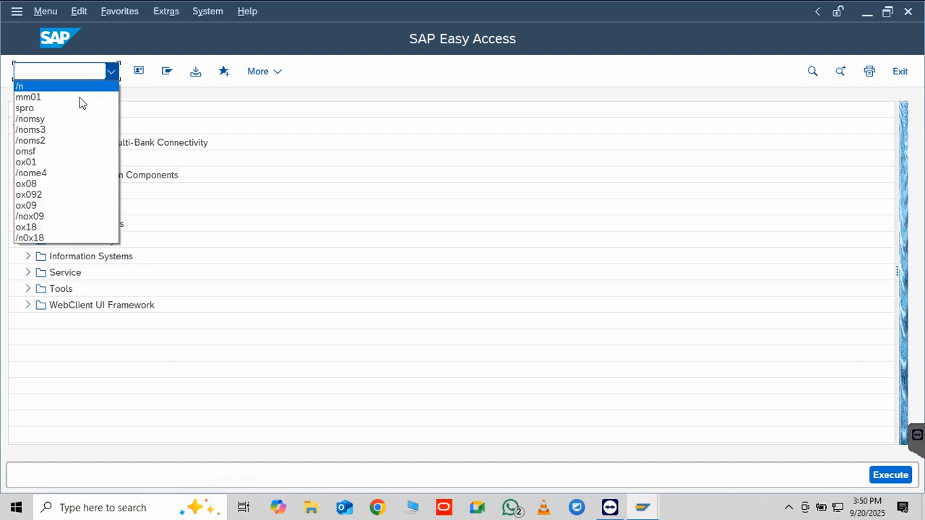
{"action": "left_click", "coordinate": [50, 71]}
{"action": "type", "text": "mm02"}
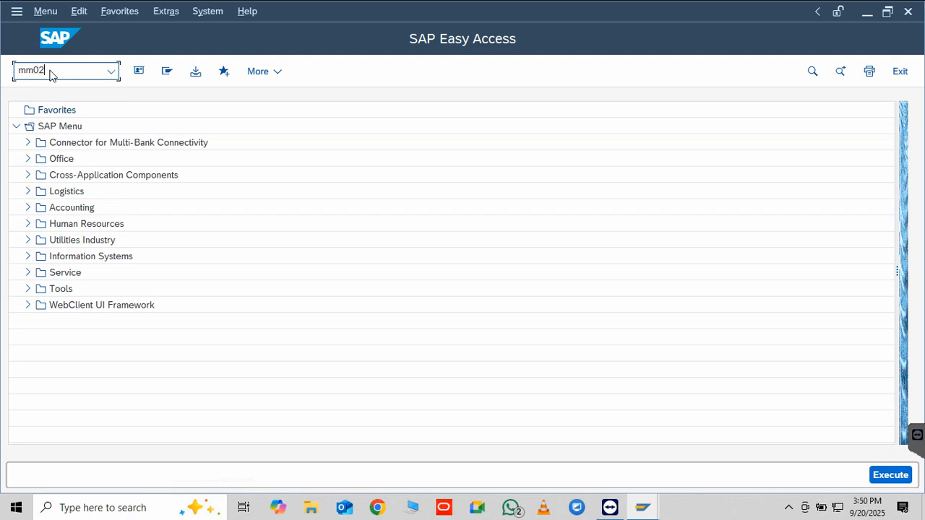
{"action": "key", "text": "Return"}
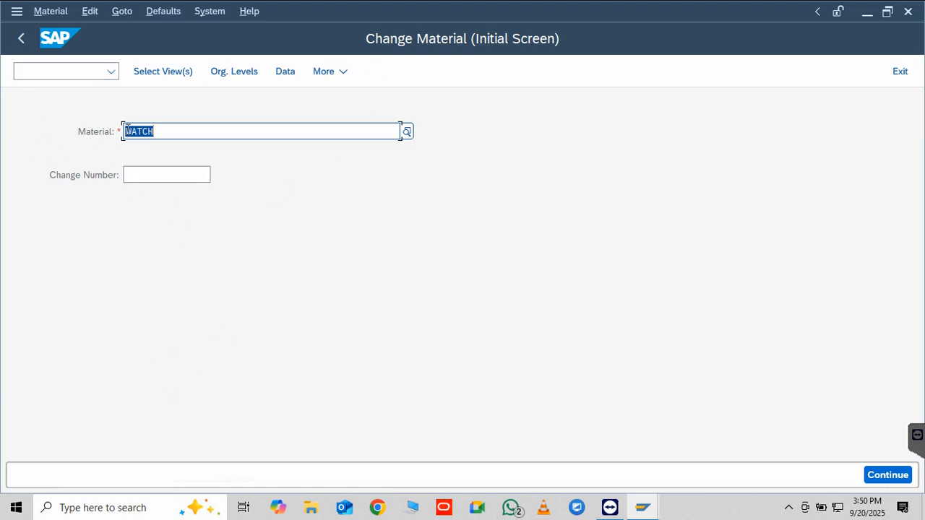
Open material WATCH for changes with the preselected views and plant HDFC as the organizational level
{"action": "key", "text": "Return"}
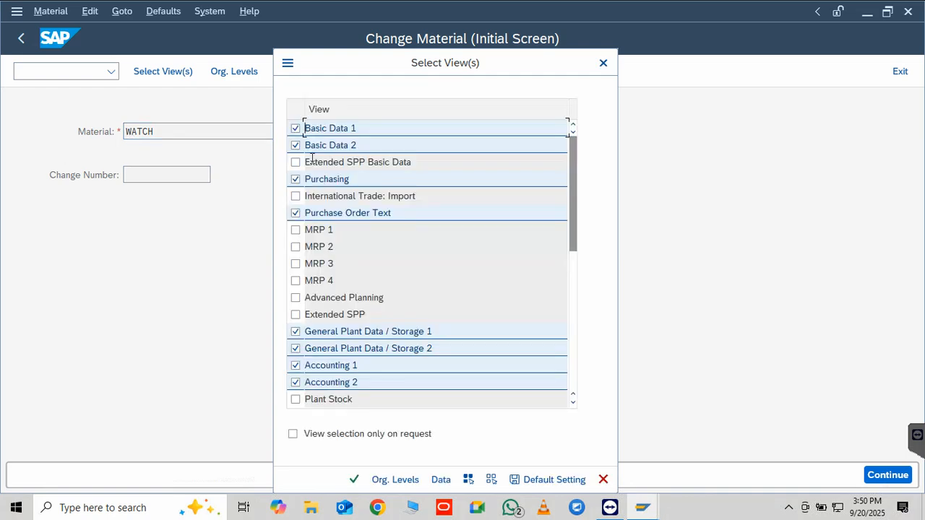
{"action": "left_click", "coordinate": [354, 480]}
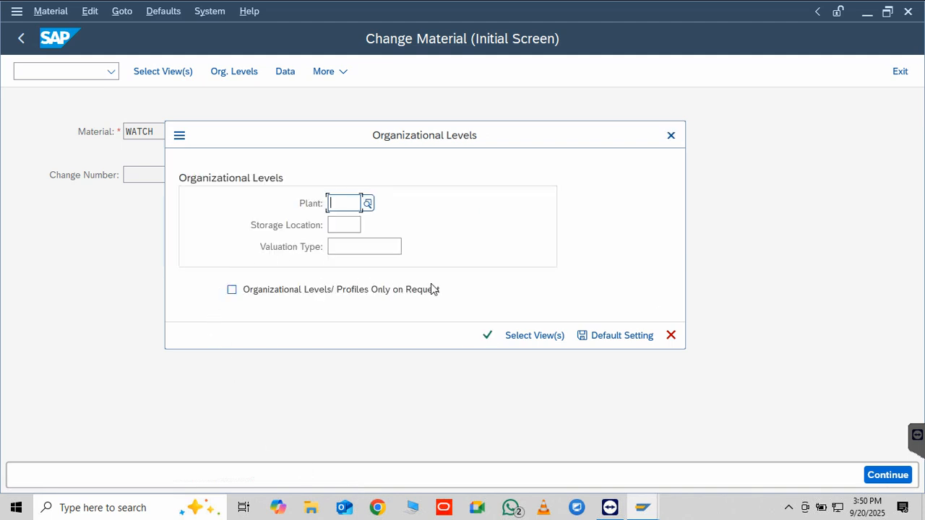
{"action": "left_click", "coordinate": [366, 205]}
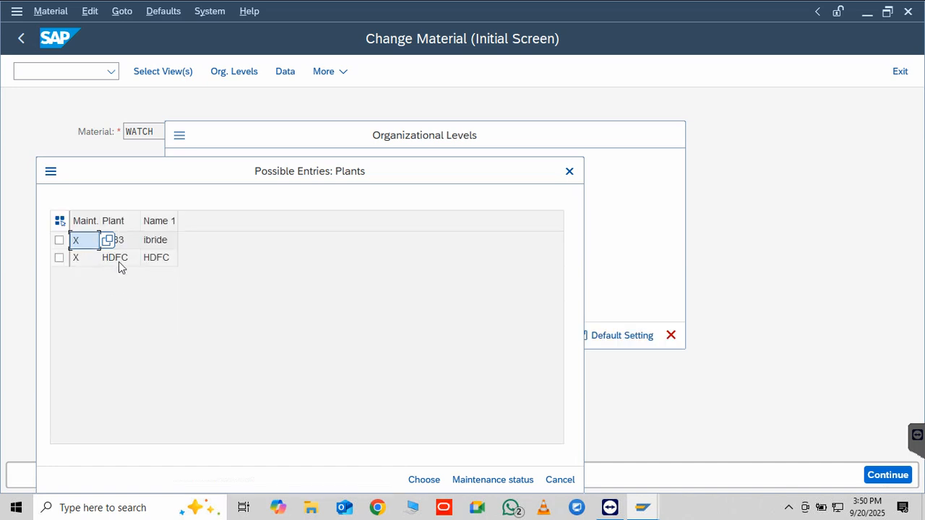
{"action": "double_click", "coordinate": [119, 261]}
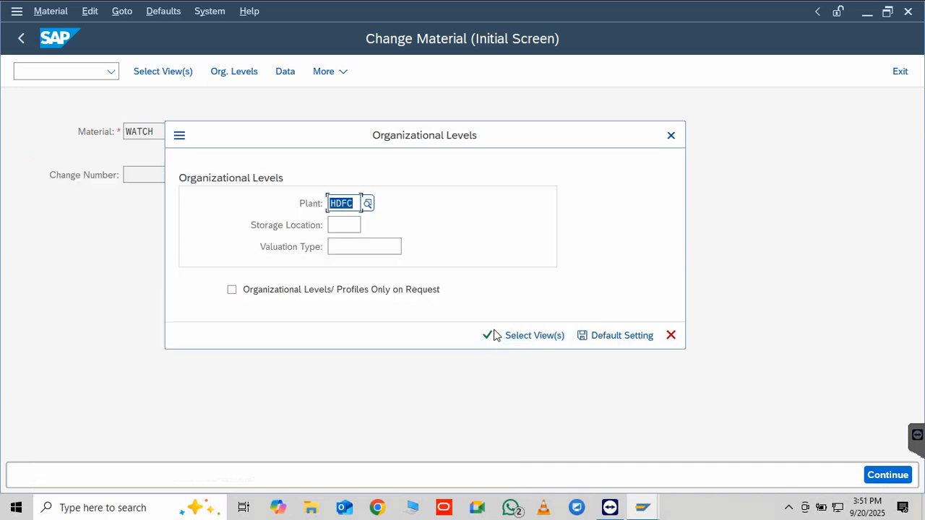
{"action": "left_click", "coordinate": [488, 335]}
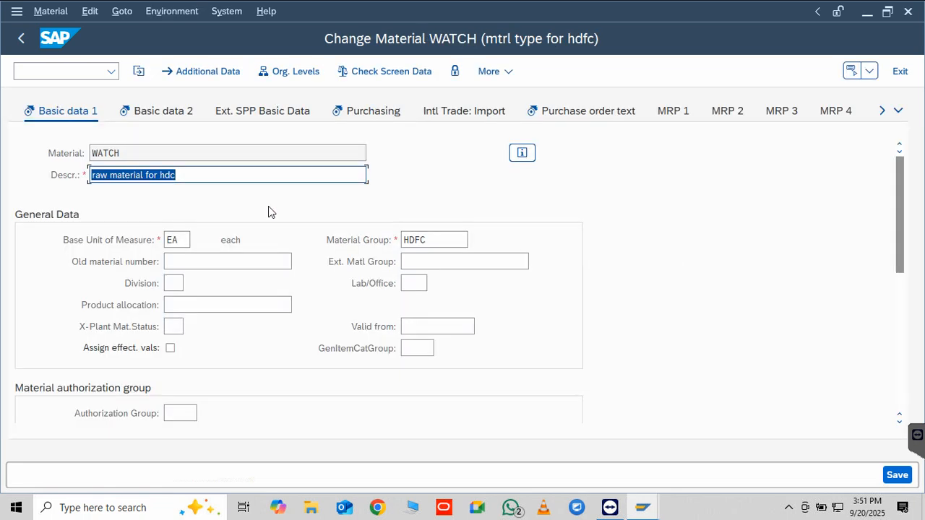
Examine the Basic data 2 and Extended SPP Basic Data views, browse the remaining views, and cancel the Advanced Planning organizational levels prompt
{"action": "left_click", "coordinate": [169, 120]}
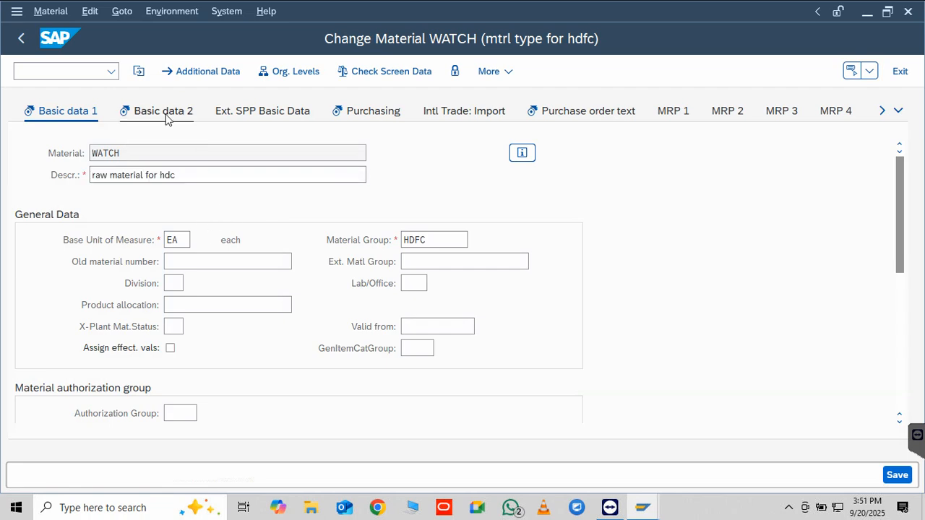
{"action": "left_click", "coordinate": [289, 114]}
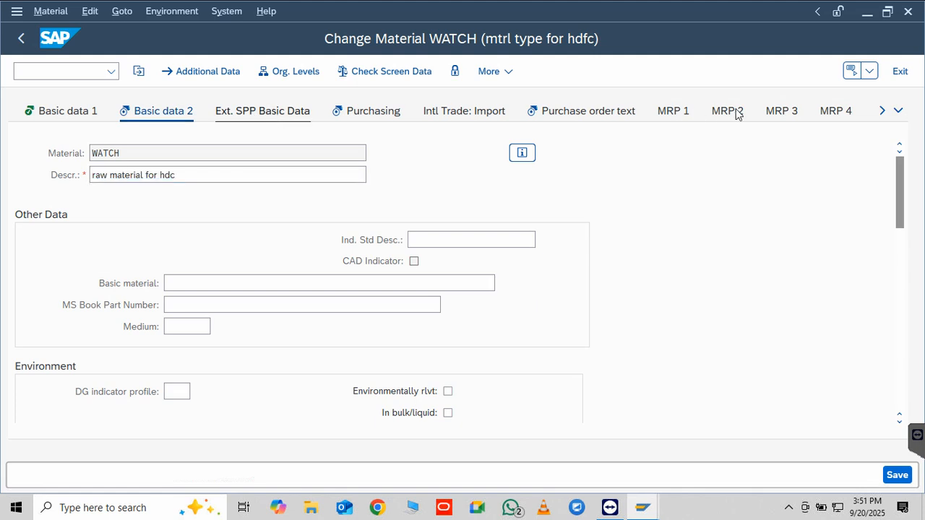
{"action": "left_click", "coordinate": [881, 112]}
{"action": "left_click", "coordinate": [880, 112]}
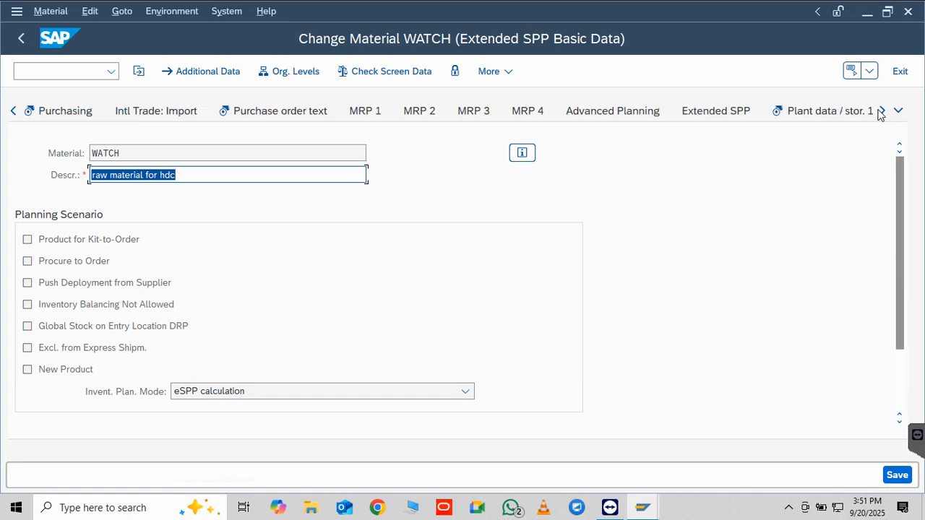
{"action": "left_click", "coordinate": [881, 112]}
{"action": "left_click", "coordinate": [881, 112]}
{"action": "left_click", "coordinate": [881, 112]}
{"action": "left_click", "coordinate": [881, 112]}
{"action": "left_click", "coordinate": [881, 112]}
{"action": "left_click", "coordinate": [881, 112]}
{"action": "left_click", "coordinate": [881, 112]}
{"action": "left_click", "coordinate": [880, 112]}
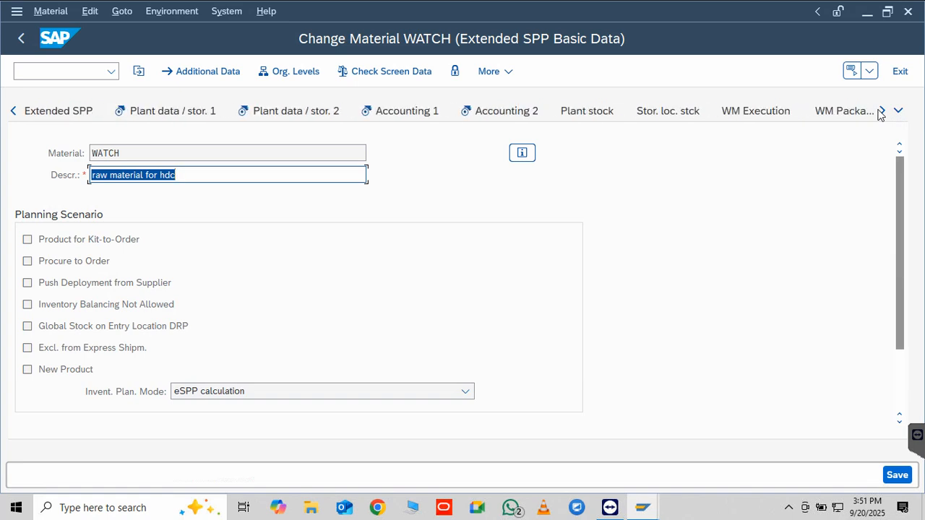
{"action": "left_click", "coordinate": [881, 112]}
{"action": "left_click", "coordinate": [881, 112]}
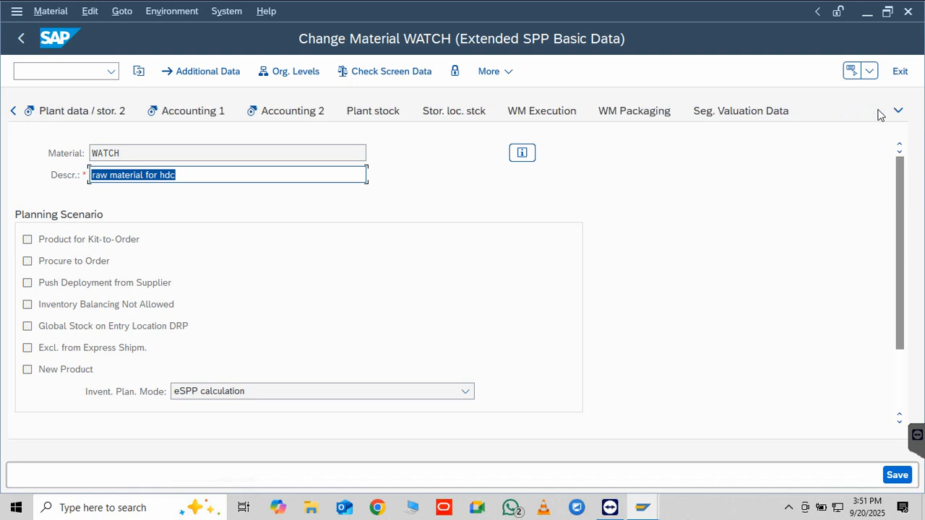
{"action": "left_click", "coordinate": [12, 111]}
{"action": "left_click", "coordinate": [12, 111]}
{"action": "left_click", "coordinate": [12, 111]}
{"action": "left_click", "coordinate": [12, 112]}
{"action": "left_click", "coordinate": [13, 111]}
{"action": "left_click", "coordinate": [13, 112]}
{"action": "left_click", "coordinate": [13, 111]}
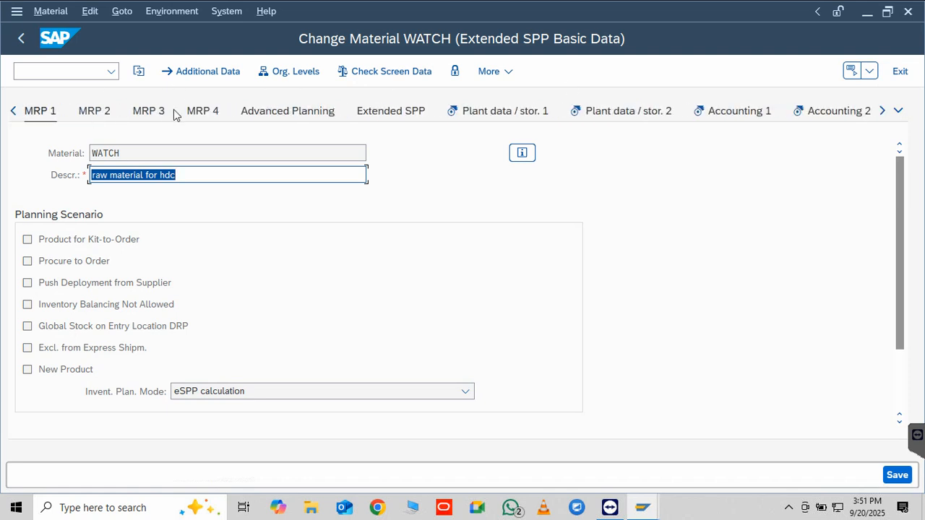
{"action": "left_click", "coordinate": [273, 114]}
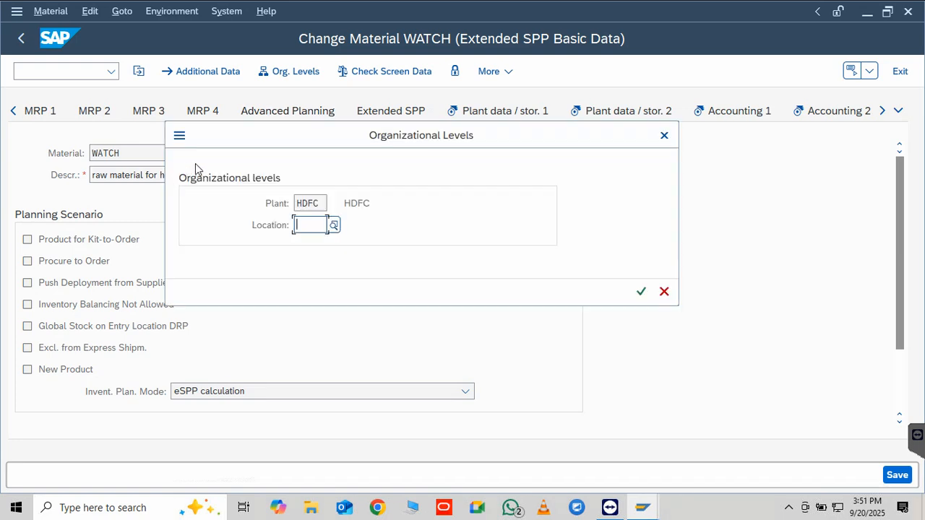
{"action": "left_click", "coordinate": [664, 135]}
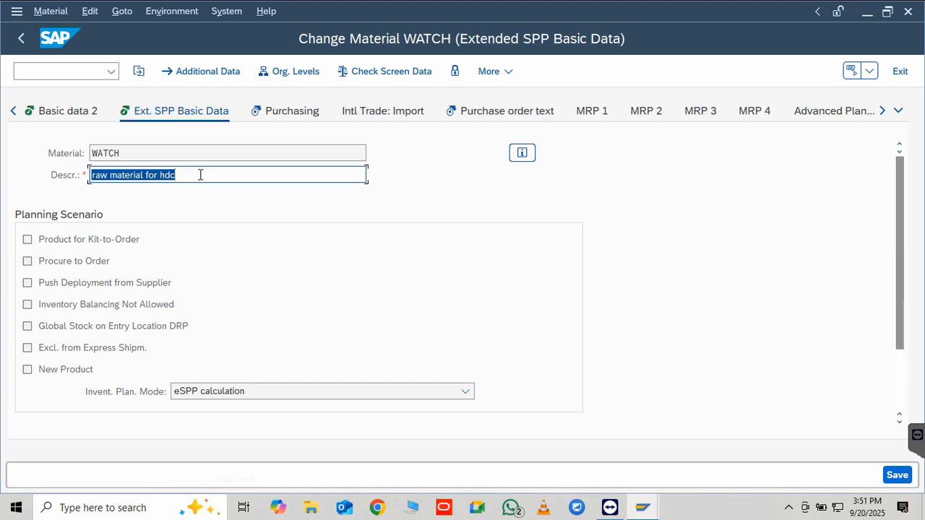
Try to enable Push Deployment from Supplier in the planning scenario and save material WATCH
{"action": "left_click", "coordinate": [28, 284]}
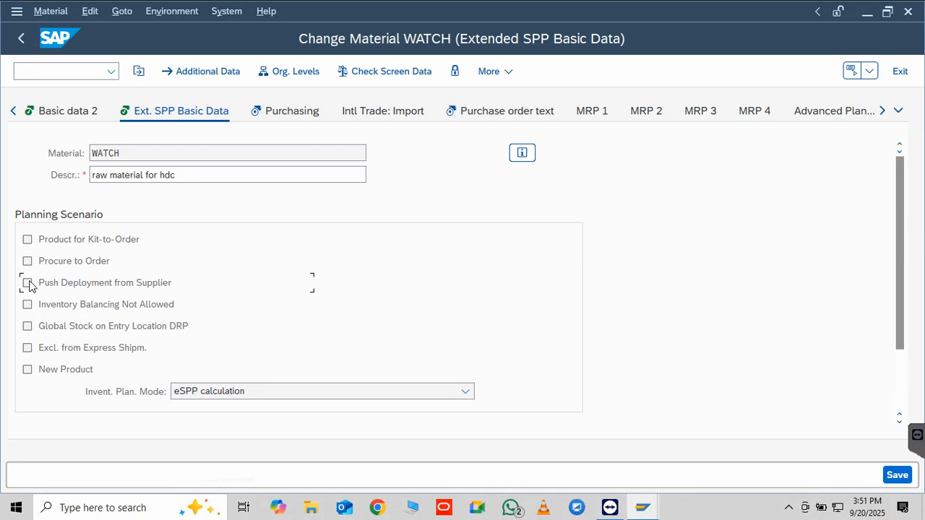
{"action": "left_click", "coordinate": [896, 476]}
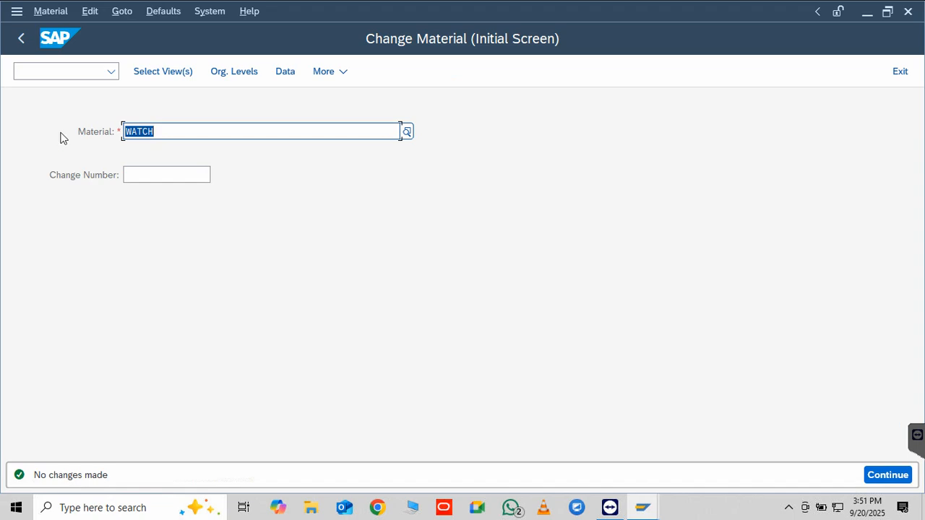
Try to start transaction mm03 from the Change Material initial screen without the /n prefix
{"action": "left_click", "coordinate": [77, 74]}
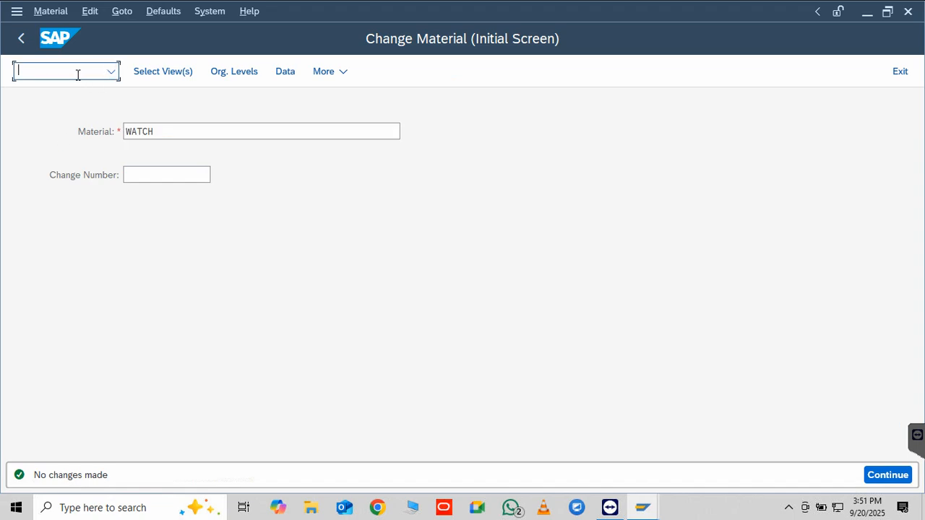
{"action": "type", "text": "mm03"}
{"action": "key", "text": "Return"}
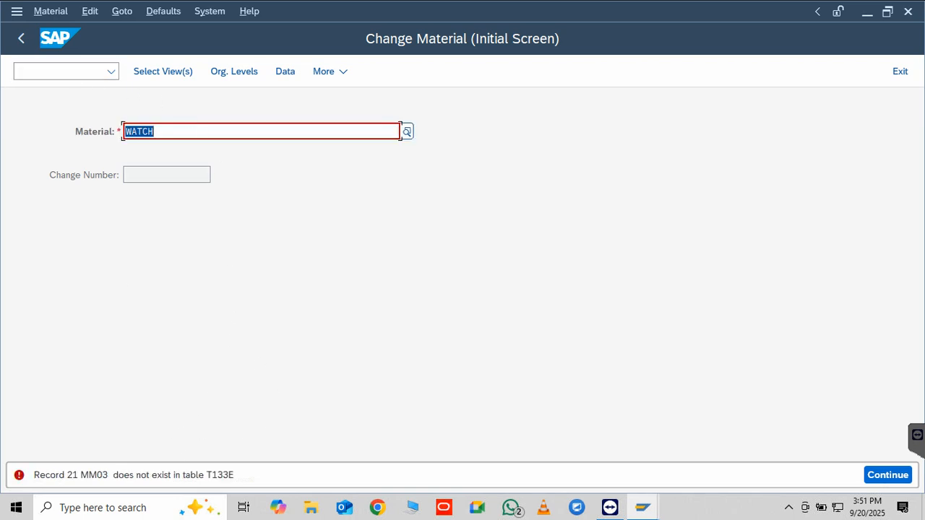
Leave the change transaction and start the material display with the command /nmm03
{"action": "left_click", "coordinate": [59, 73]}
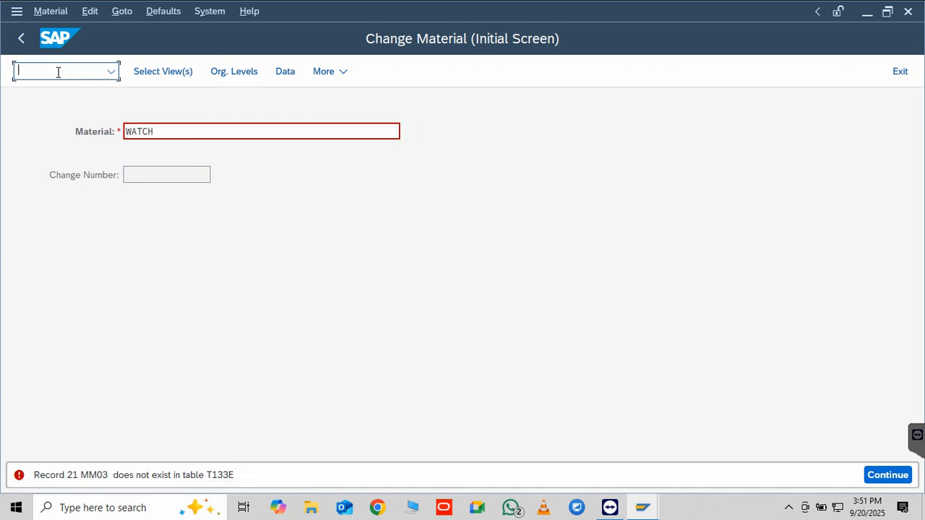
{"action": "type", "text": "/nmm03"}
{"action": "key", "text": "Return"}
Display material WATCH with the preselected views, leaving plant, storage location and valuation type empty
{"action": "left_click", "coordinate": [210, 135]}
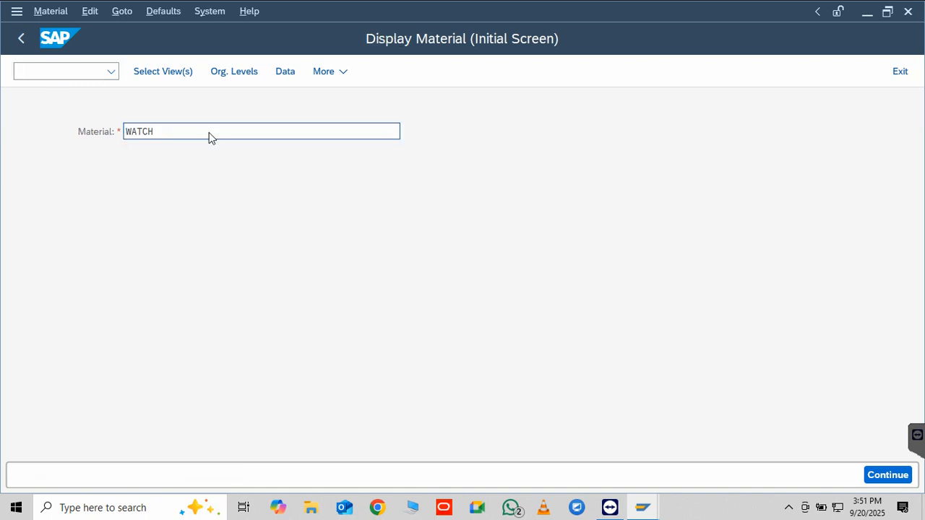
{"action": "key", "text": "Return"}
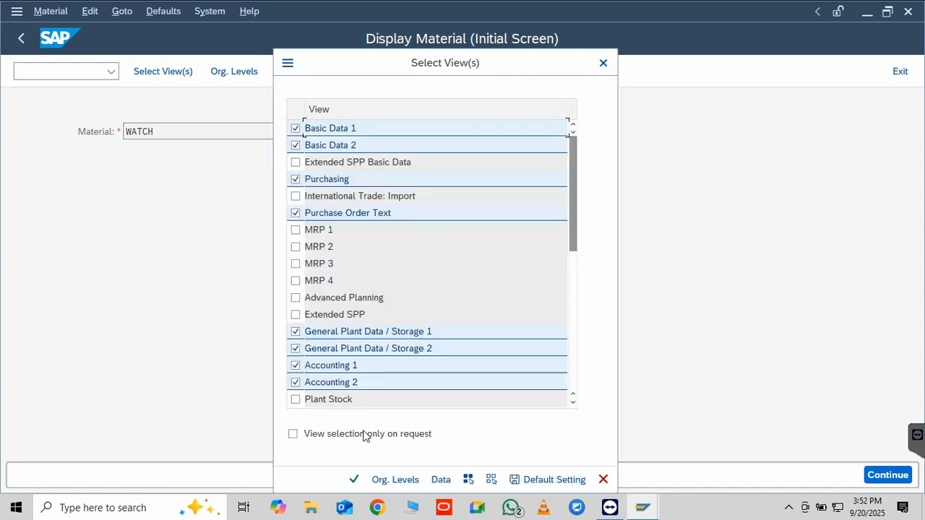
{"action": "left_click", "coordinate": [354, 480]}
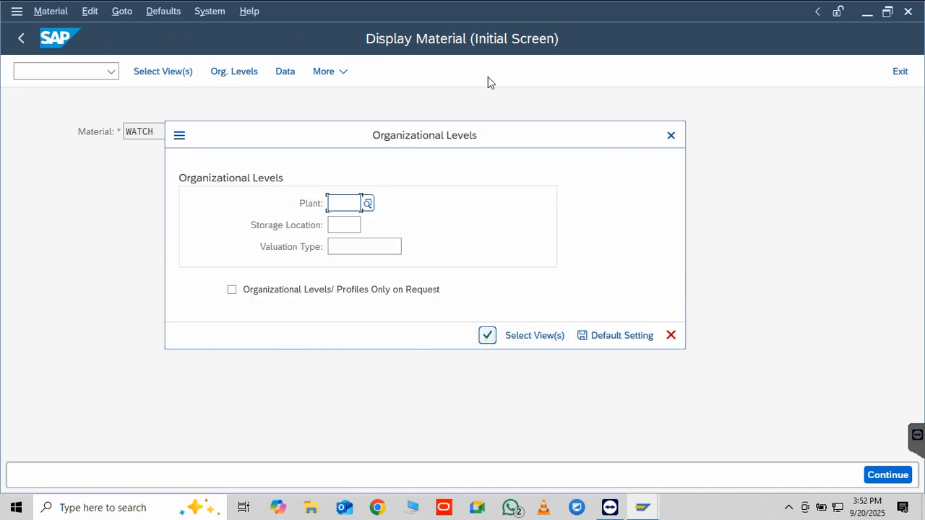
{"action": "key", "text": "Return"}
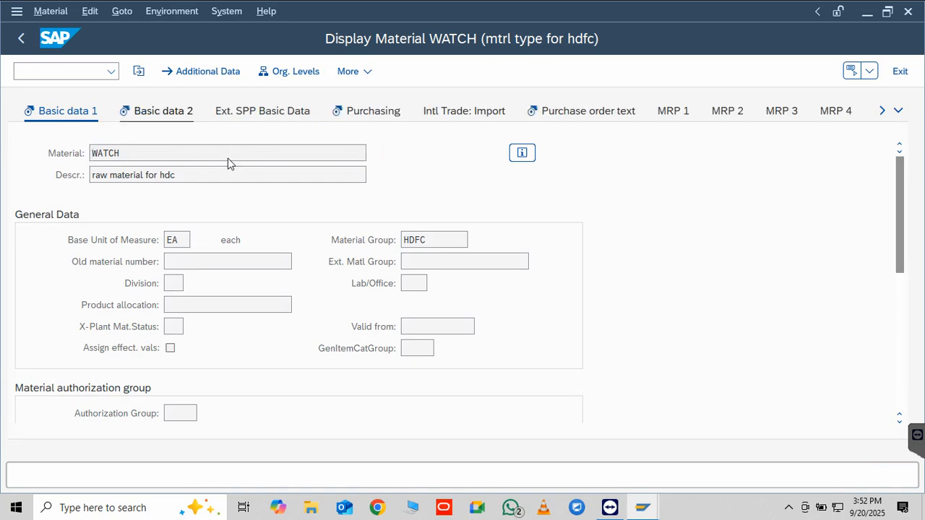
View the Extended SPP Basic Data of WATCH, request the MRP 1 view and cancel its organizational levels prompt
{"action": "left_click", "coordinate": [259, 118]}
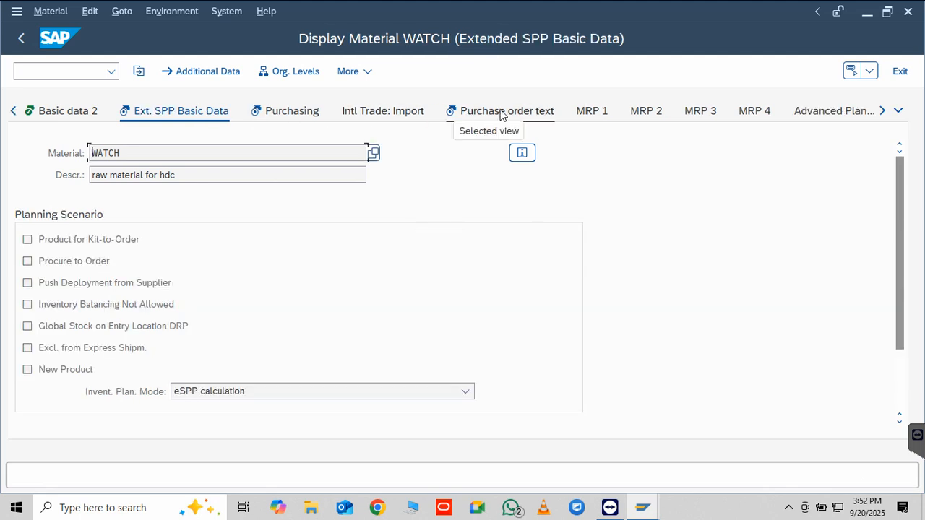
{"action": "left_click", "coordinate": [582, 112]}
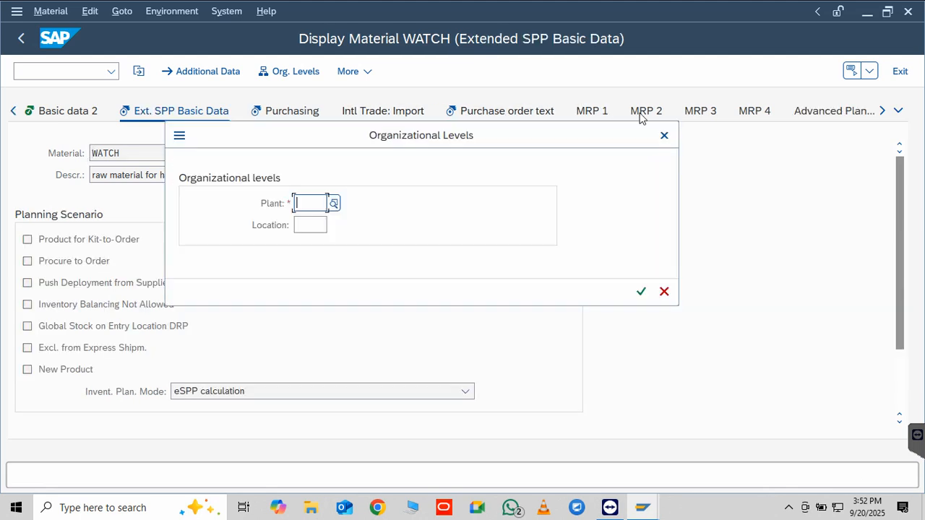
{"action": "left_click", "coordinate": [664, 291]}
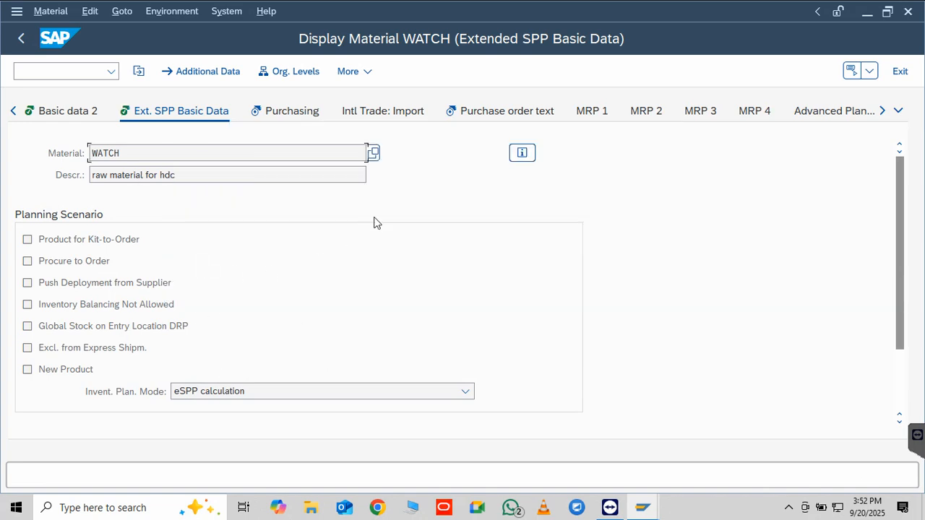